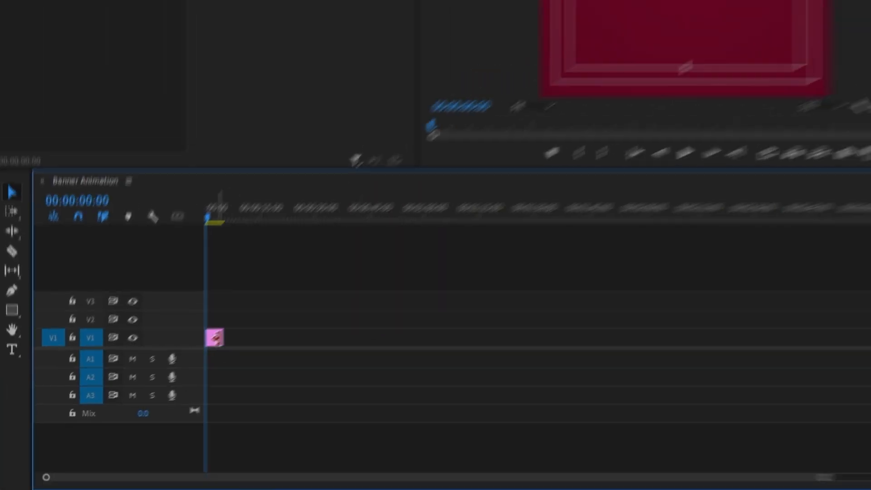
- Add D1.png on V2 above Gradient Fill 1.png at the start of the Banner Animation sequence
{"action": "key", "text": "ctrl+z"}
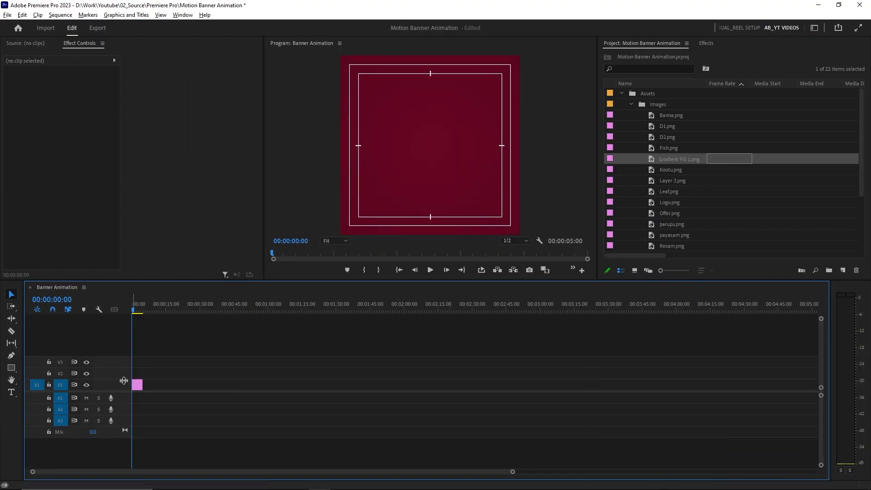
{"action": "scroll", "coordinate": [138, 387], "scroll_direction": "up", "scroll_amount": 10}
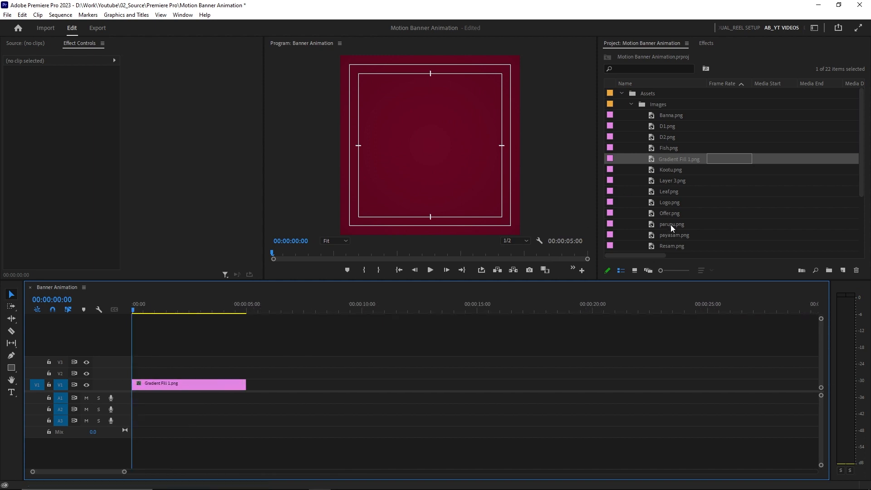
{"action": "left_click_drag", "start_coordinate": [667, 127], "coordinate": [133, 372]}
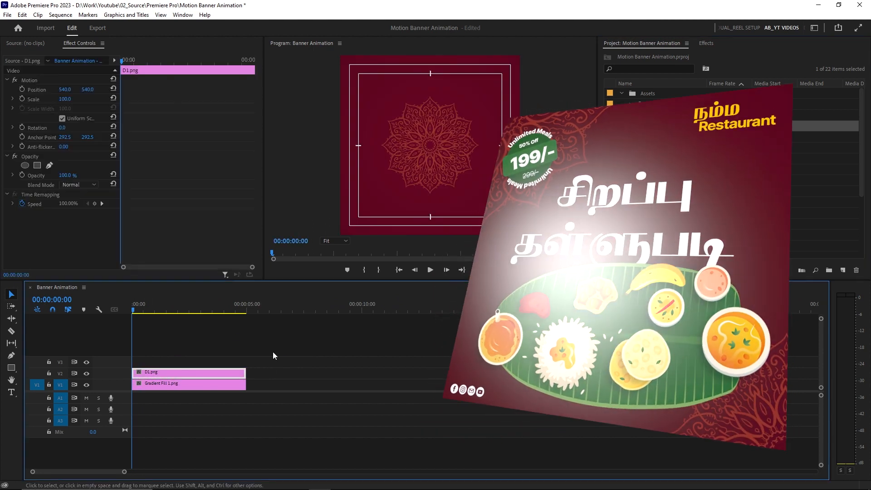
- Add D2.png on V3, then position D1.png at 1083, 1084 and D2.png at -3, -3 in opposite banner corners
{"action": "left_click", "coordinate": [678, 138]}
{"action": "left_click_drag", "start_coordinate": [232, 317], "coordinate": [154, 362]}
{"action": "left_click", "coordinate": [162, 370]}
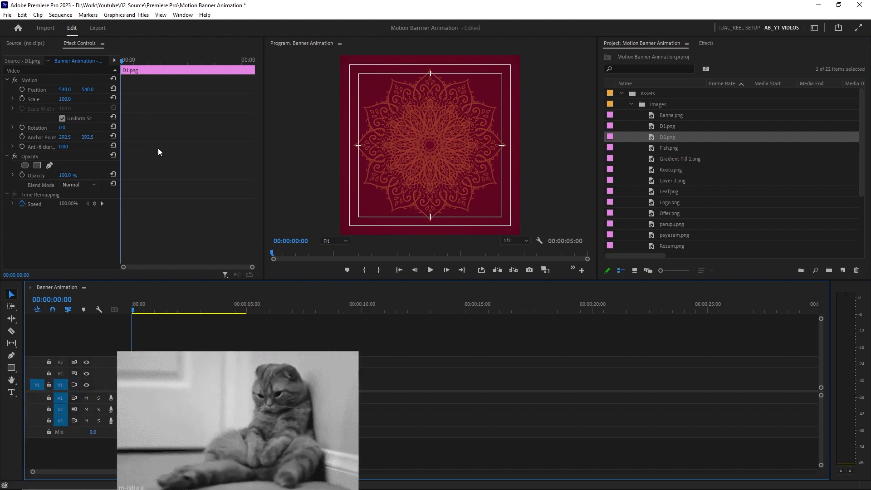
{"action": "left_click_drag", "start_coordinate": [66, 90], "coordinate": [82, 90]}
- Add Leaf.png on V4 and Logo.png on V5 at the sequence start, positioning the logo at 895, 107 in the banner's upper-right corner
{"action": "left_click_drag", "start_coordinate": [669, 138], "coordinate": [132, 347]}
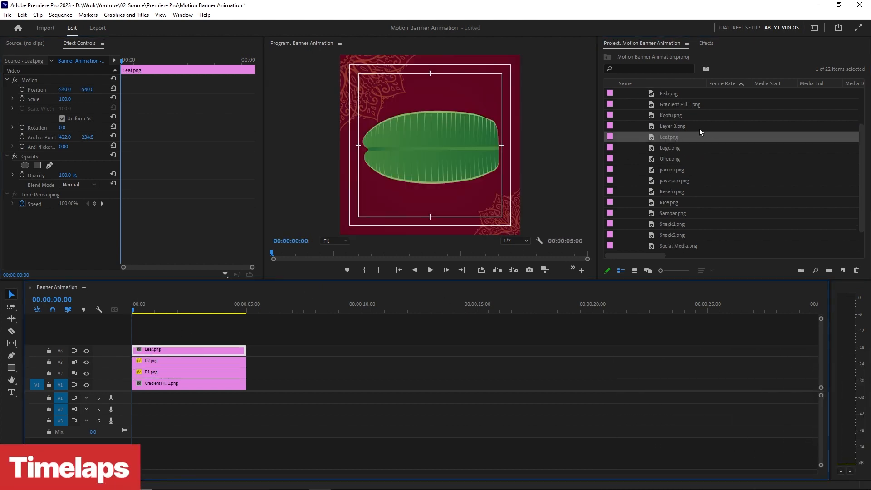
{"action": "left_click_drag", "start_coordinate": [675, 152], "coordinate": [133, 338]}
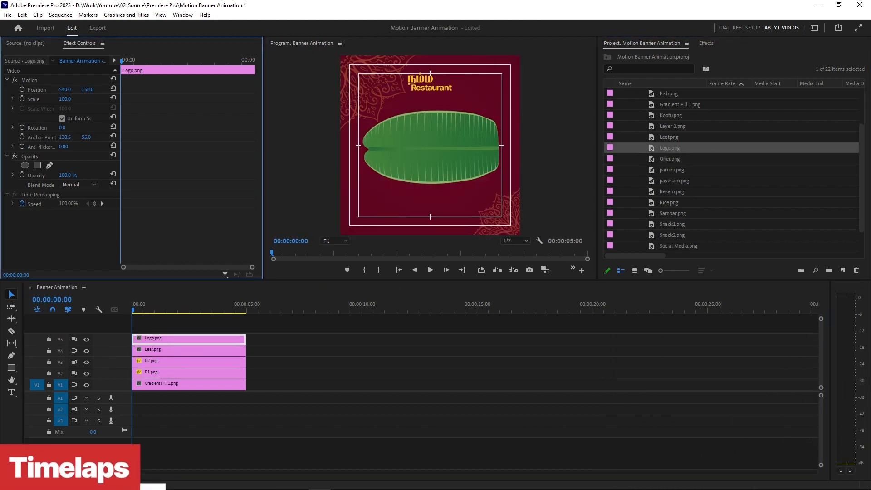
- Swap the layer order so Logo.png sits on V4 and Leaf.png on V5, and enlarge the video track area
{"action": "left_click_drag", "start_coordinate": [225, 350], "coordinate": [225, 328]}
{"action": "left_click_drag", "start_coordinate": [195, 339], "coordinate": [195, 350]}
{"action": "left_click_drag", "start_coordinate": [194, 327], "coordinate": [195, 339]}
{"action": "left_click_drag", "start_coordinate": [110, 391], "coordinate": [110, 452]}
{"action": "left_click", "coordinate": [166, 368]}
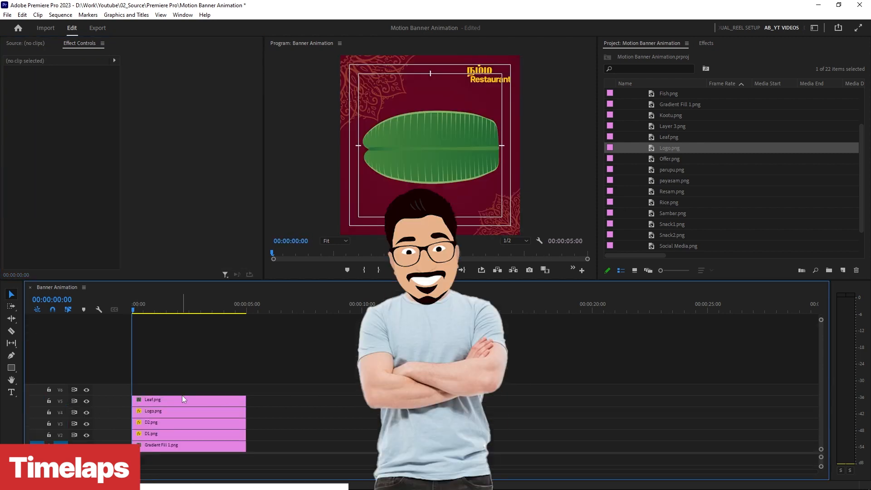
- Insert Offer.png on V5 beneath Leaf.png, moving Leaf.png to a higher track
{"action": "left_click", "coordinate": [183, 399]}
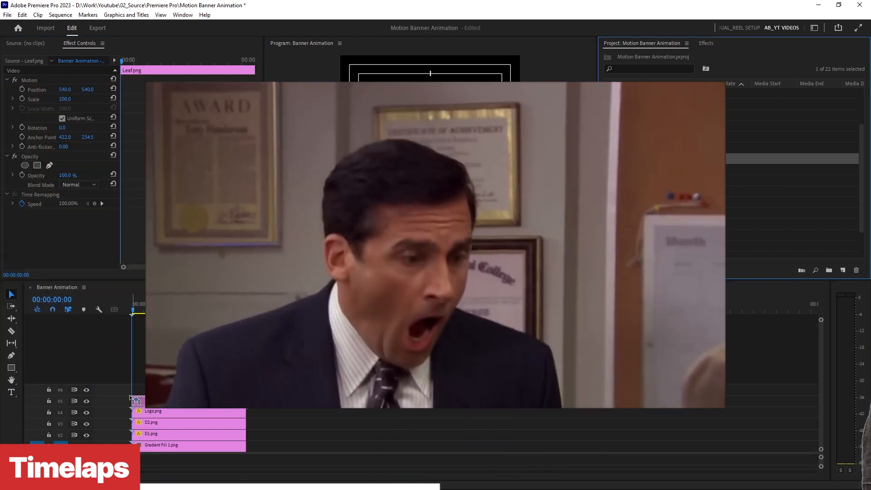
{"action": "left_click_drag", "start_coordinate": [130, 397], "coordinate": [132, 391]}
{"action": "left_click_drag", "start_coordinate": [669, 158], "coordinate": [133, 389]}
{"action": "left_click", "coordinate": [183, 389]}
{"action": "left_click_drag", "start_coordinate": [183, 400], "coordinate": [183, 367]}
{"action": "left_click_drag", "start_coordinate": [183, 390], "coordinate": [183, 401]}
- Add the Tamil title image on V6 at the sequence start and place Leaf.png directly above it on V7
{"action": "scroll", "coordinate": [676, 204], "scroll_direction": "down", "scroll_amount": 2}
{"action": "left_click_drag", "start_coordinate": [677, 235], "coordinate": [133, 390]}
{"action": "left_click", "coordinate": [183, 389]}
{"action": "left_click_drag", "start_coordinate": [183, 367], "coordinate": [183, 378]}
- Add Snack1.png on V8 and Snack2.png on V9, and position the snacks on the lower part of the leaf
{"action": "left_click", "coordinate": [671, 224]}
{"action": "left_click", "coordinate": [654, 202]}
{"action": "left_click_drag", "start_coordinate": [654, 202], "coordinate": [133, 367]}
{"action": "left_click_drag", "start_coordinate": [671, 214], "coordinate": [133, 356]}
{"action": "left_click_drag", "start_coordinate": [87, 89], "coordinate": [223, 89]}
{"action": "left_click", "coordinate": [29, 80]}
{"action": "left_click_drag", "start_coordinate": [432, 190], "coordinate": [452, 201]}
- Add Rice.png on V10 and position it on the left half of the leaf
{"action": "left_click", "coordinate": [183, 365]}
{"action": "left_click_drag", "start_coordinate": [668, 181], "coordinate": [133, 344]}
{"action": "left_click_drag", "start_coordinate": [430, 145], "coordinate": [406, 203]}
- Add Sambar.png on V11 and Fish.png on V12, and arrange them on the leaf
{"action": "left_click_drag", "start_coordinate": [671, 191], "coordinate": [133, 333]}
{"action": "left_click_drag", "start_coordinate": [668, 116], "coordinate": [133, 321]}
{"action": "left_click_drag", "start_coordinate": [430, 145], "coordinate": [385, 181]}
- Add Kootu, Banna, parupu, payasam, Resam and Social Media images on V13 to V18 and arrange them on the banner
{"action": "left_click", "coordinate": [674, 202]}
{"action": "scroll", "coordinate": [672, 182], "scroll_direction": "up", "scroll_amount": 3}
{"action": "left_click_drag", "start_coordinate": [670, 170], "coordinate": [133, 364]}
{"action": "left_click", "coordinate": [171, 310]}
{"action": "left_click_drag", "start_coordinate": [670, 115], "coordinate": [133, 358]}
{"action": "left_click_drag", "start_coordinate": [672, 224], "coordinate": [133, 351]}
{"action": "left_click_drag", "start_coordinate": [88, 89], "coordinate": [186, 89]}
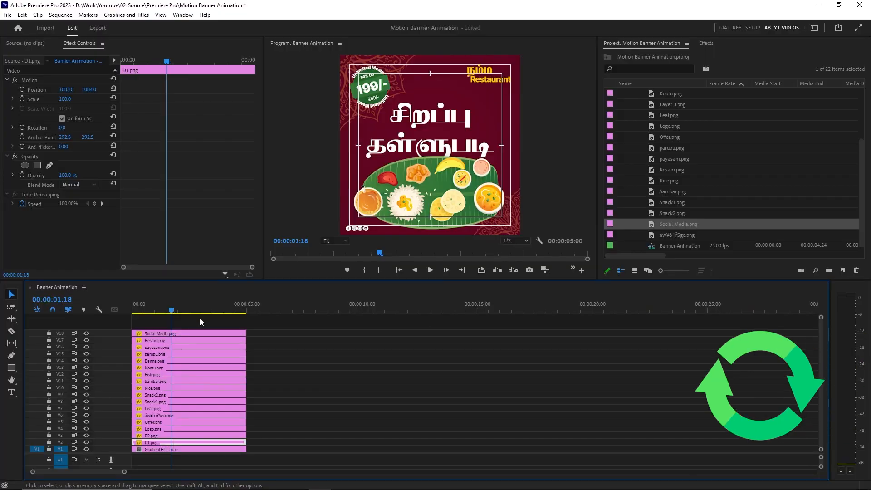
- Play the sequence from the start to review the static banner layout
{"action": "left_click_drag", "start_coordinate": [171, 310], "coordinate": [130, 304]}
{"action": "key", "text": "space"}
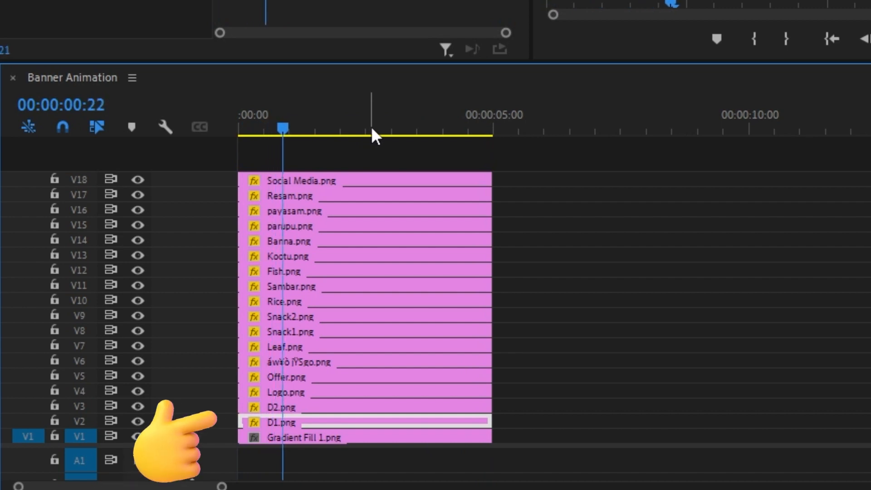
{"action": "key", "text": "space"}
{"action": "left_click_drag", "start_coordinate": [371, 126], "coordinate": [456, 116]}
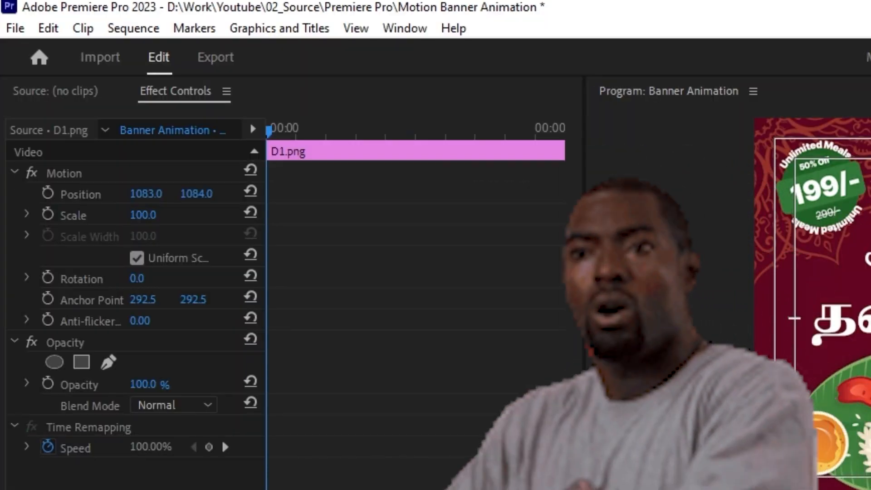
- Try rotating the D1.png pattern, then undo the rotation
{"action": "left_click_drag", "start_coordinate": [139, 279], "coordinate": [208, 278]}
{"action": "key", "text": "ctrl+z"}
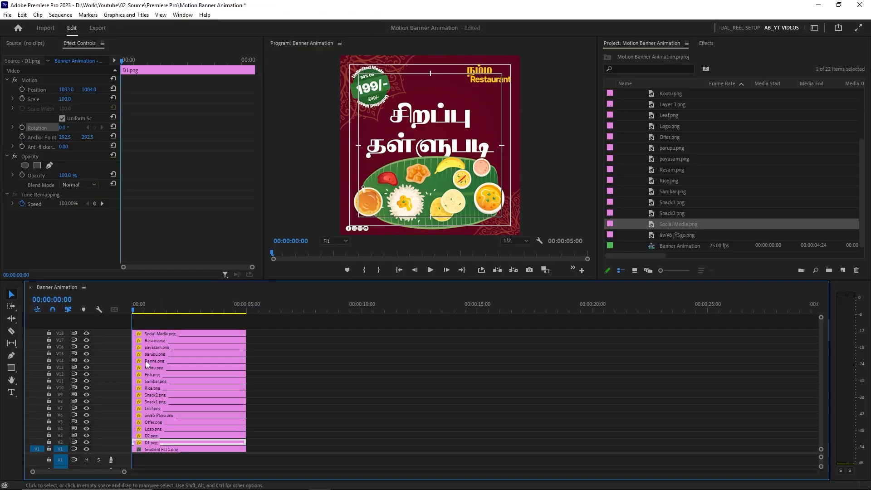
- Keyframe D1.png's Rotation from 0° at 00:00:00:00 to 360° at 00:00:04:24
{"action": "mouse_move", "coordinate": [138, 312]}
{"action": "left_mouse_down"}
{"action": "mouse_move", "coordinate": [150, 313]}
{"action": "mouse_move", "coordinate": [130, 313]}
{"action": "left_mouse_up"}
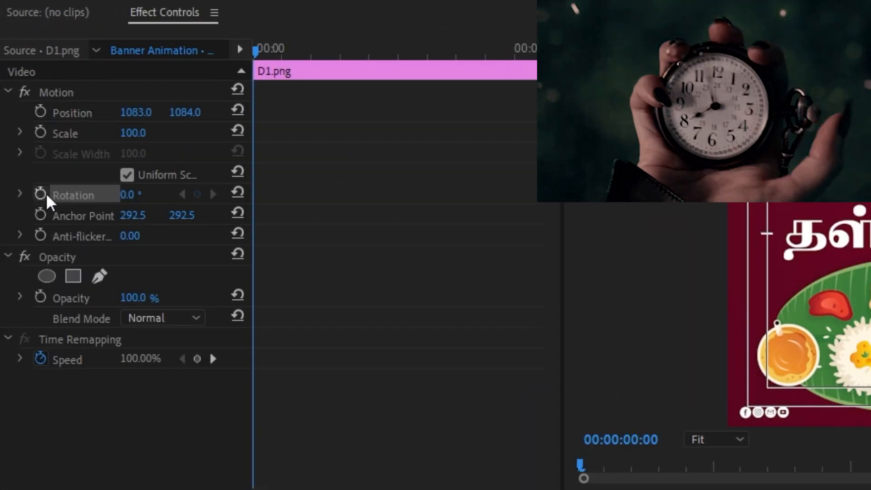
{"action": "left_click", "coordinate": [22, 126]}
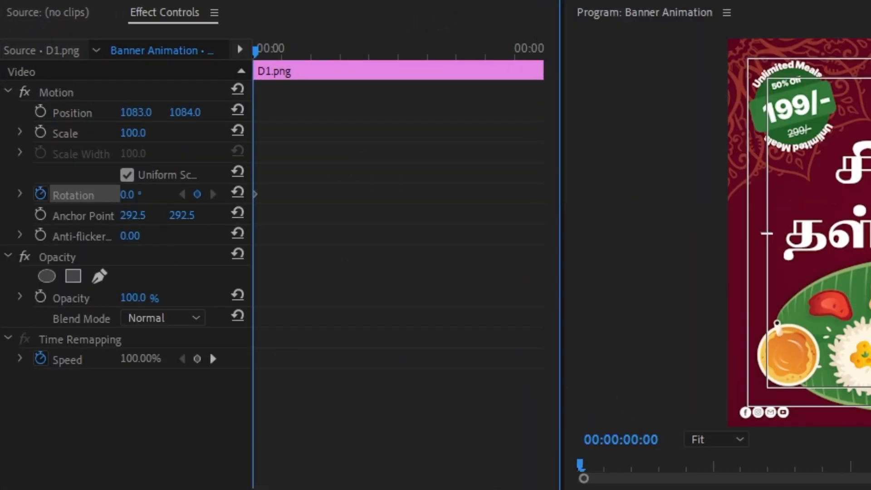
{"action": "key", "text": "Down"}
{"action": "key", "text": "Left"}
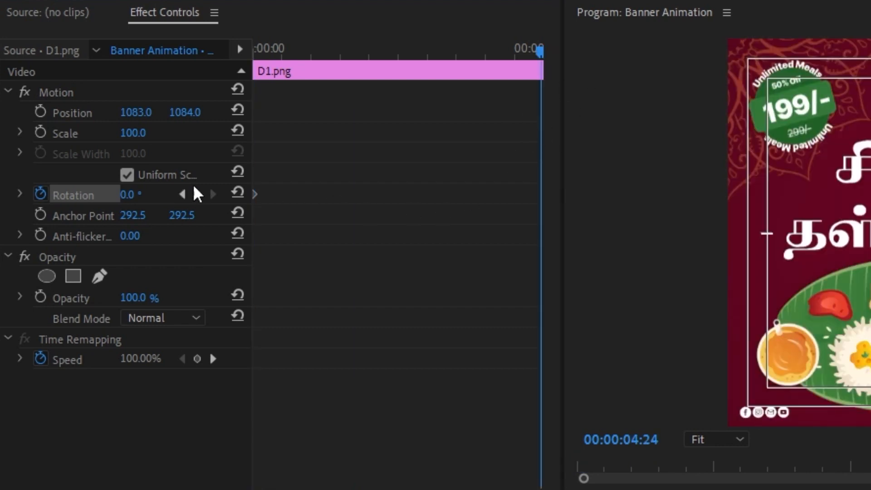
{"action": "left_click", "coordinate": [132, 196]}
{"action": "type", "text": "360"}
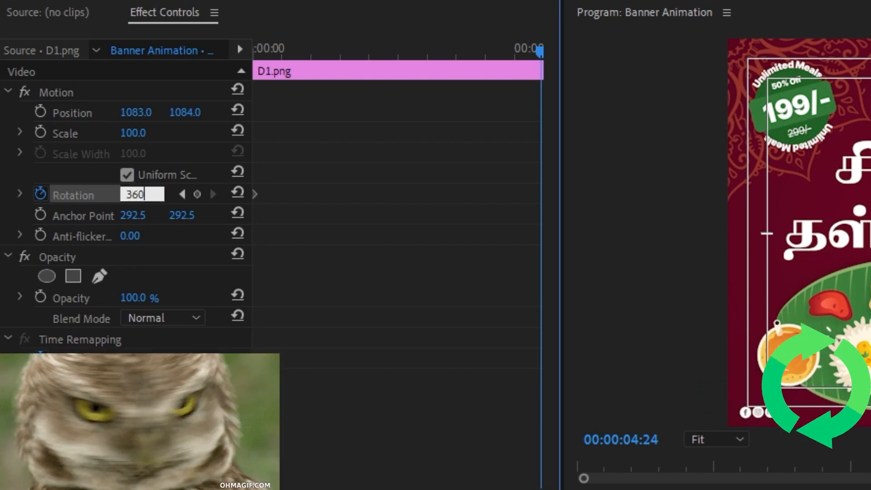
{"action": "key", "text": "Return"}
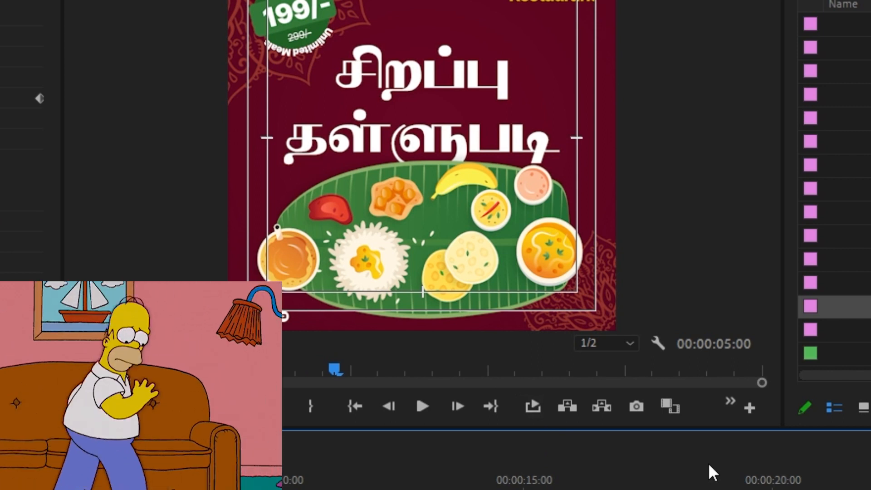
- Add Loop Playback to the Program monitor controls and enable it, then preview the looping D1.png rotation
{"action": "left_click", "coordinate": [749, 407]}
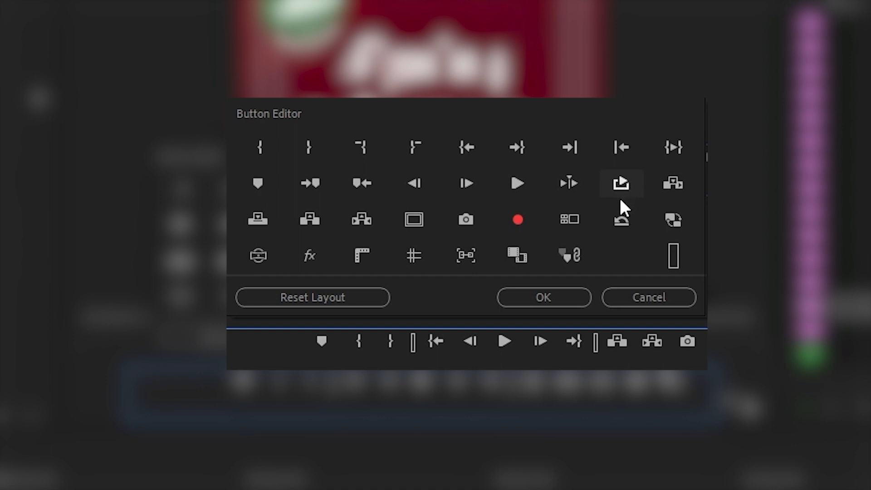
{"action": "left_click_drag", "start_coordinate": [620, 184], "coordinate": [608, 347]}
{"action": "left_click", "coordinate": [543, 297]}
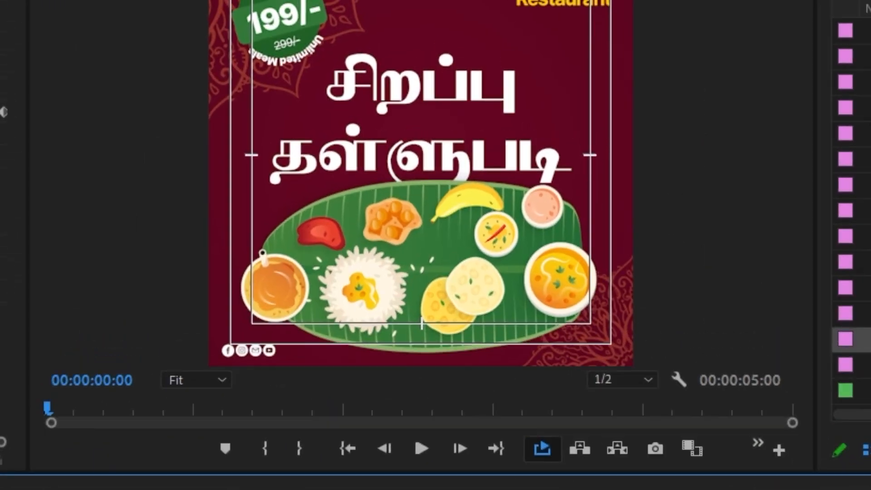
{"action": "key", "text": "space"}
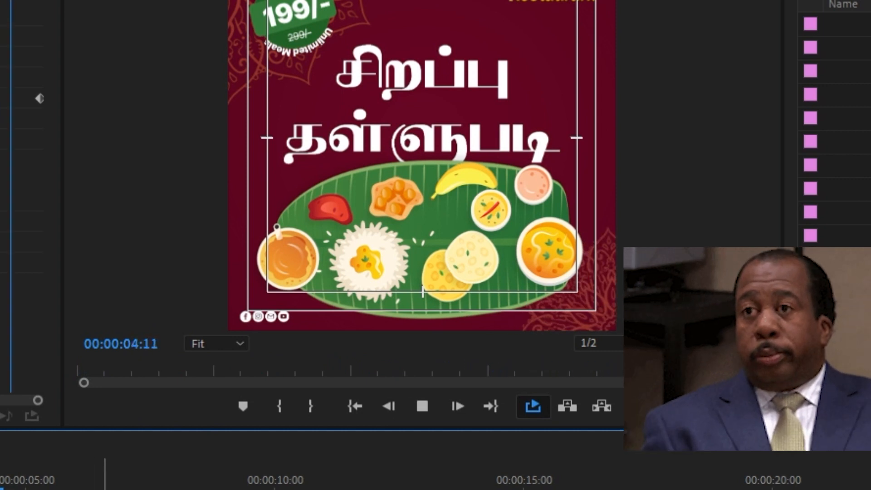
{"action": "key", "text": "space"}
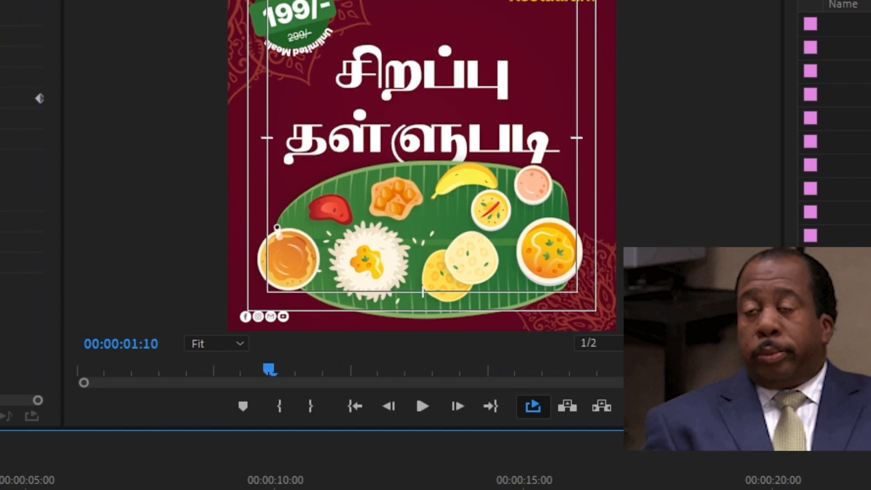
- Keyframe D2.png's Rotation from 0° at 00:00:00:00 to 360° at 00:00:04:24
{"action": "key", "text": "Home"}
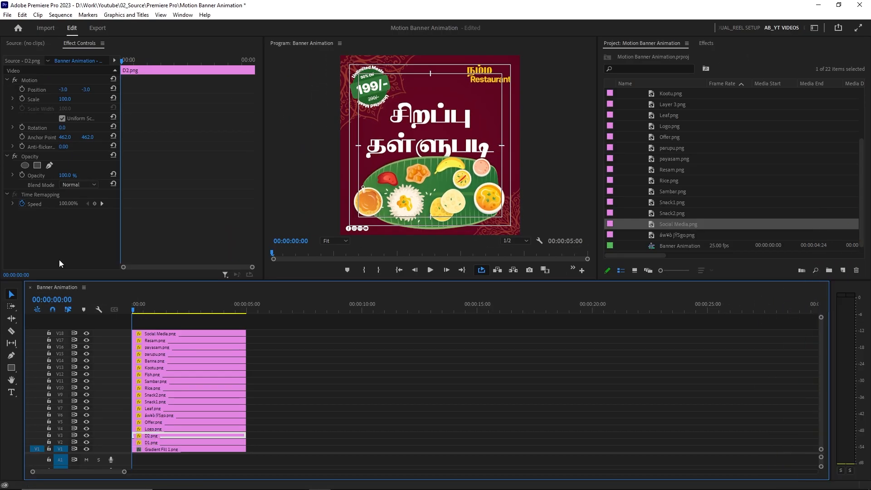
{"action": "left_click", "coordinate": [22, 127]}
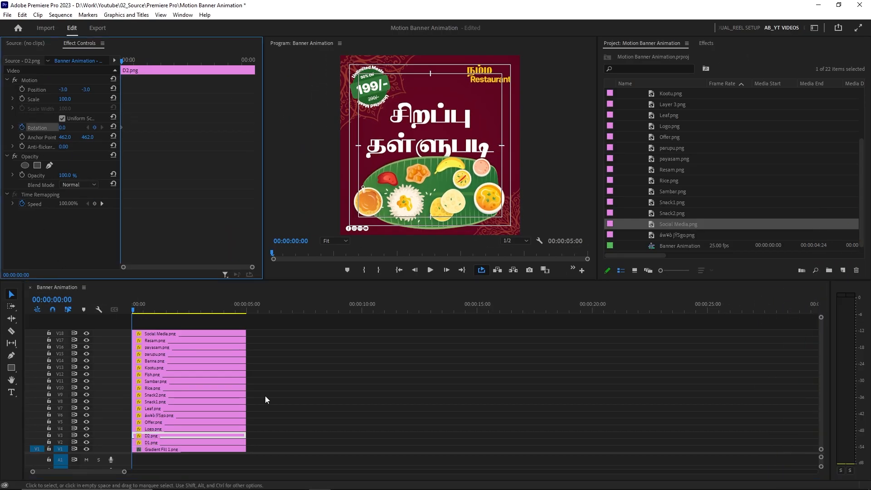
{"action": "left_click", "coordinate": [248, 310]}
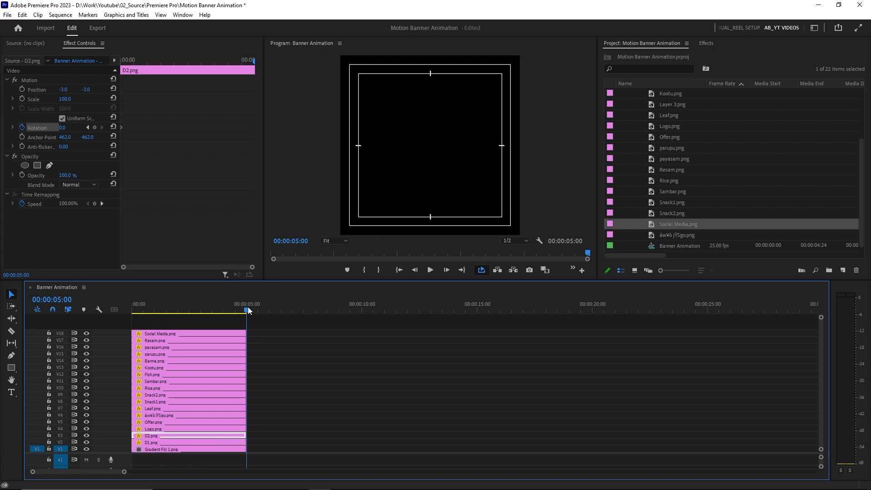
{"action": "key", "text": "Left"}
{"action": "left_click", "coordinate": [64, 128]}
{"action": "type", "text": "360"}
{"action": "key", "text": "Return"}
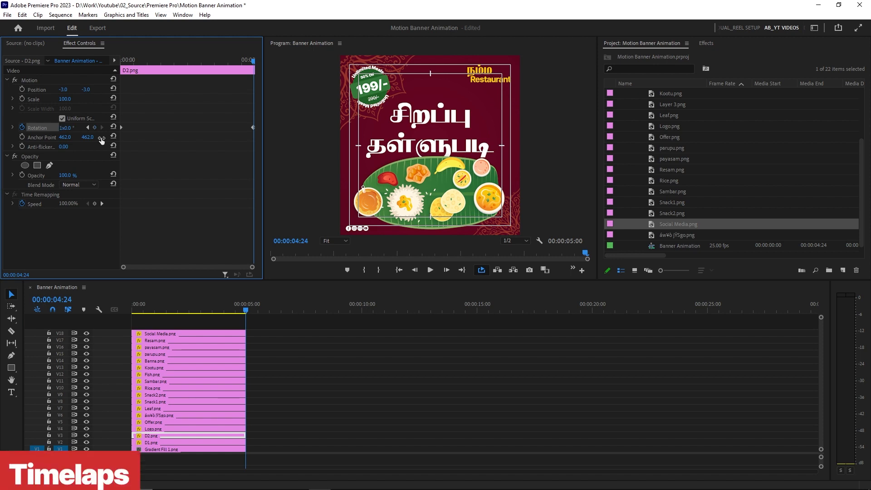
- Play the sequence to review both rotating corner patterns, and return the playhead to the start
{"action": "left_click", "coordinate": [140, 310]}
{"action": "key", "text": "space"}
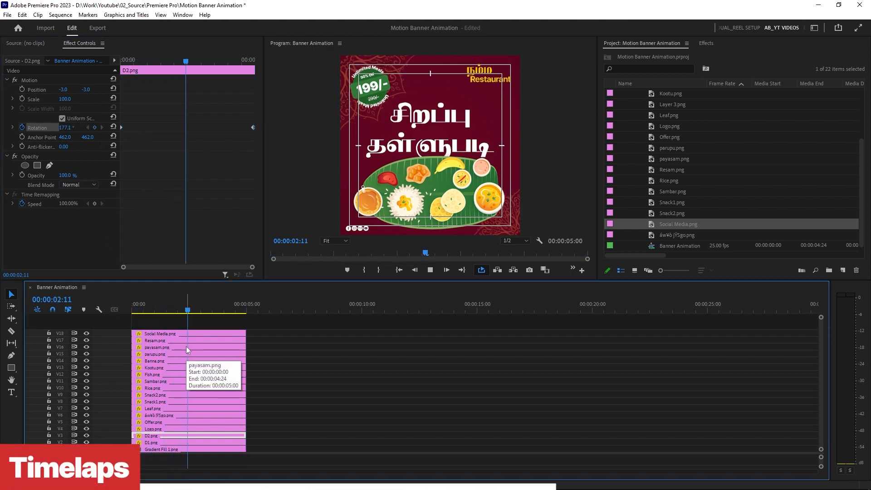
{"action": "key", "text": "space"}
{"action": "left_click", "coordinate": [273, 364]}
{"action": "left_click_drag", "start_coordinate": [223, 310], "coordinate": [132, 309]}
- Reorder the layers so the Tamil title image sits on V5 above Logo.png and Offer.png sits on V6
{"action": "left_click", "coordinate": [161, 428]}
{"action": "left_click", "coordinate": [159, 415]}
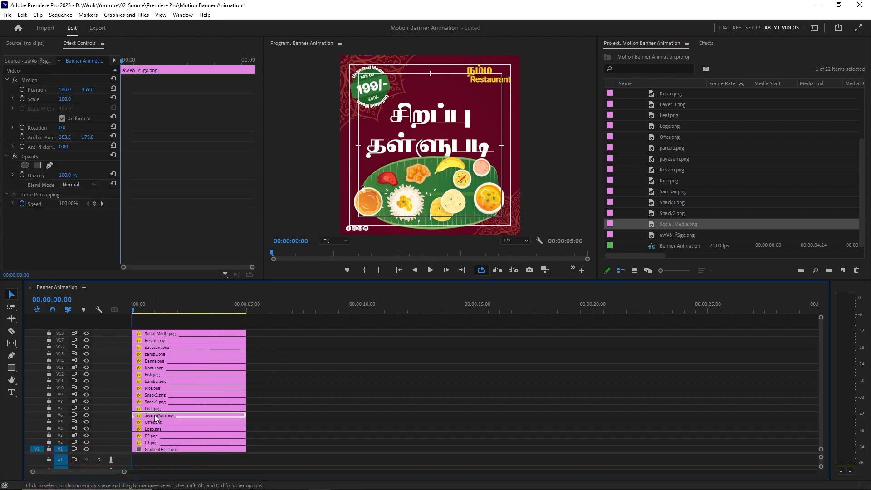
{"action": "left_click_drag", "start_coordinate": [156, 416], "coordinate": [284, 416]}
{"action": "left_click_drag", "start_coordinate": [165, 427], "coordinate": [164, 427]}
{"action": "left_click_drag", "start_coordinate": [165, 428], "coordinate": [166, 422]}
{"action": "left_click_drag", "start_coordinate": [290, 416], "coordinate": [161, 430]}
{"action": "left_click_drag", "start_coordinate": [159, 429], "coordinate": [291, 429]}
{"action": "left_click_drag", "start_coordinate": [164, 423], "coordinate": [164, 429]}
{"action": "left_click_drag", "start_coordinate": [292, 430], "coordinate": [175, 423]}
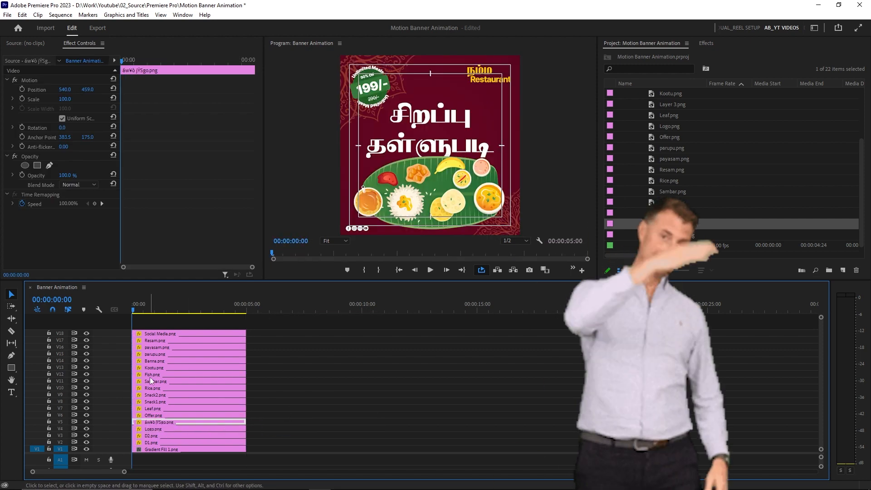
- Search the effects for "transf" and apply the Distort Transform effect to the Logo.png clip
{"action": "key", "text": "backslash"}
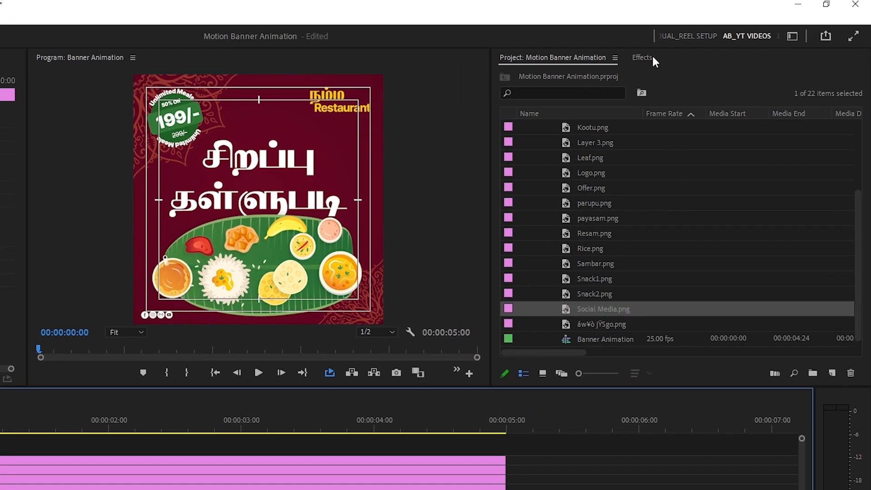
{"action": "left_click", "coordinate": [708, 43]}
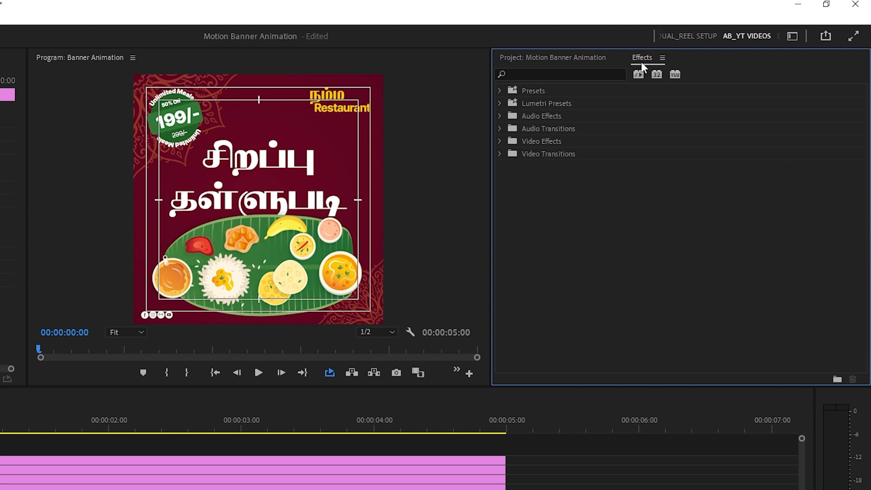
{"action": "left_click", "coordinate": [550, 77]}
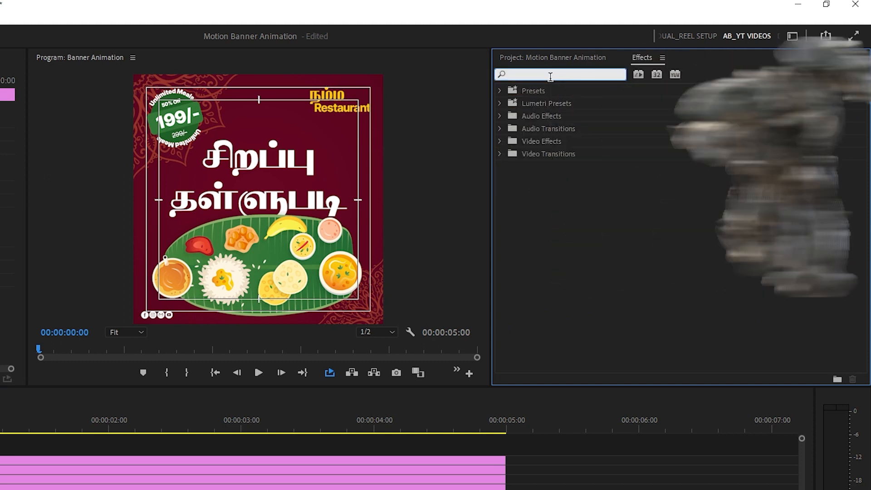
{"action": "type", "text": "transf"}
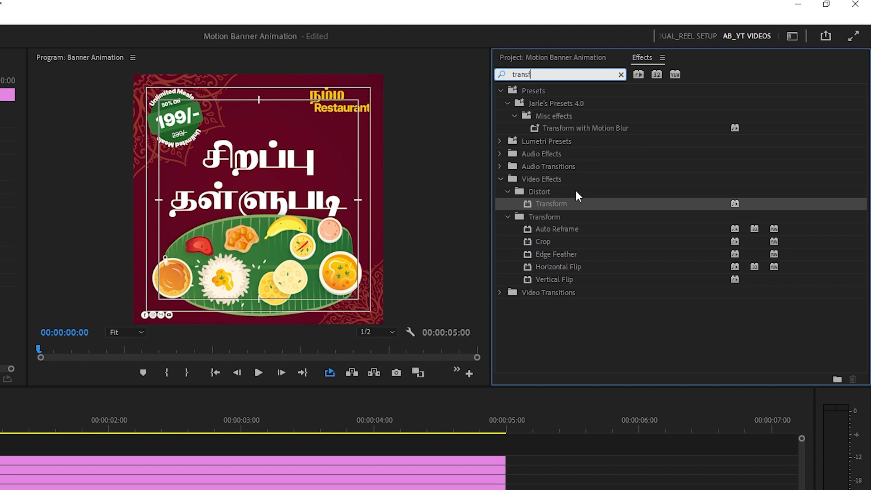
{"action": "left_click_drag", "start_coordinate": [551, 204], "coordinate": [150, 489]}
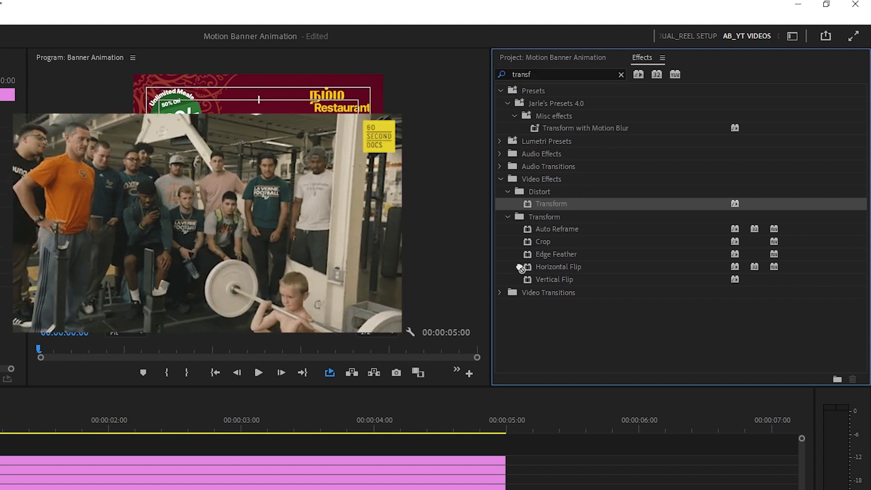
{"action": "left_click_drag", "start_coordinate": [347, 392], "coordinate": [254, 433]}
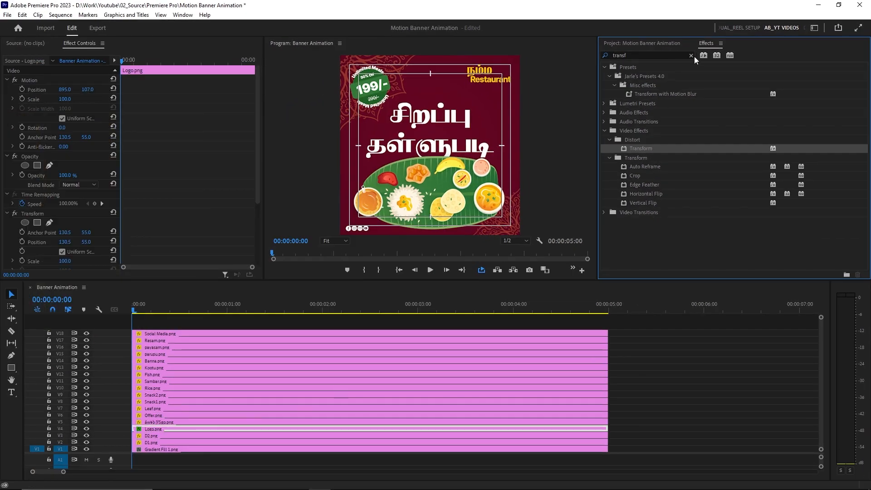
{"action": "left_click", "coordinate": [673, 45]}
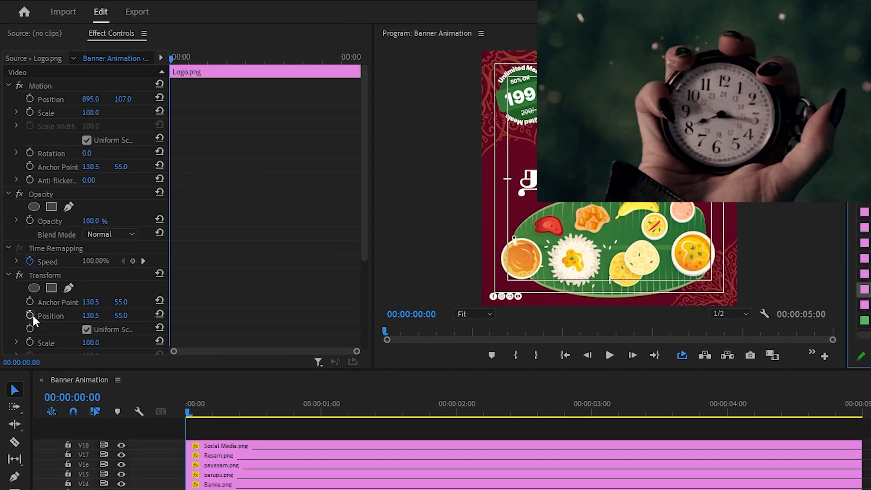
- Keyframe Logo.png's Transform Position from 456.5, 55.0 at the start to 130.5, 55.0 at about half a second
{"action": "left_click", "coordinate": [22, 241]}
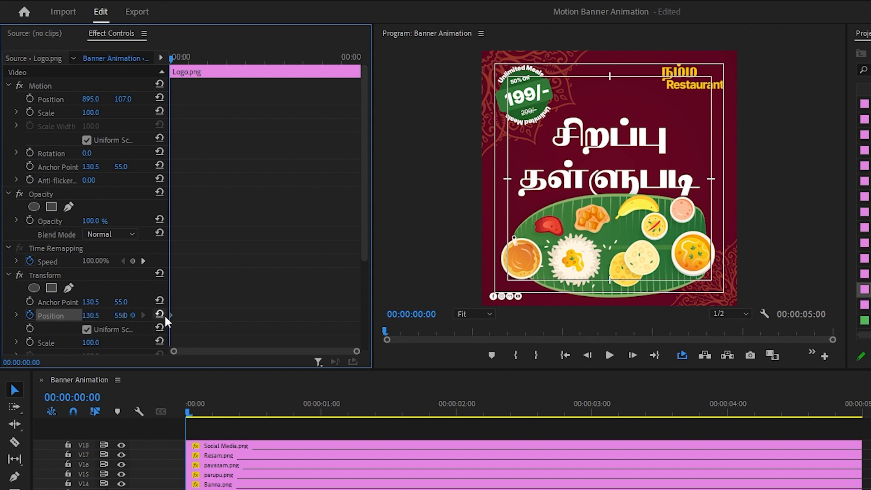
{"action": "left_click_drag", "start_coordinate": [172, 315], "coordinate": [191, 314]}
{"action": "left_click_drag", "start_coordinate": [103, 317], "coordinate": [123, 357]}
{"action": "left_click_drag", "start_coordinate": [357, 351], "coordinate": [329, 353]}
- Apply Ease In and Ease Out temporal interpolation to both of the logo's Position keyframes
{"action": "left_click_drag", "start_coordinate": [269, 307], "coordinate": [136, 322]}
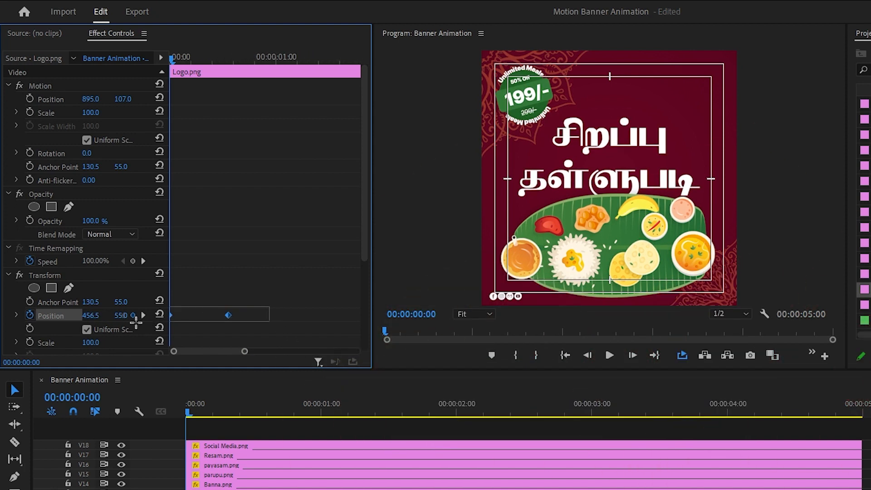
{"action": "right_click", "coordinate": [227, 314]}
{"action": "mouse_move", "coordinate": [290, 420]}
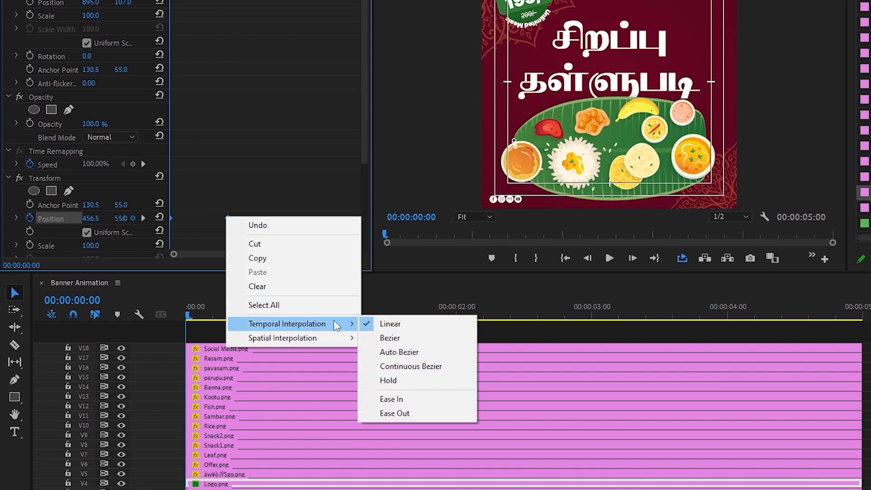
{"action": "left_click", "coordinate": [418, 399]}
{"action": "right_click", "coordinate": [226, 215]}
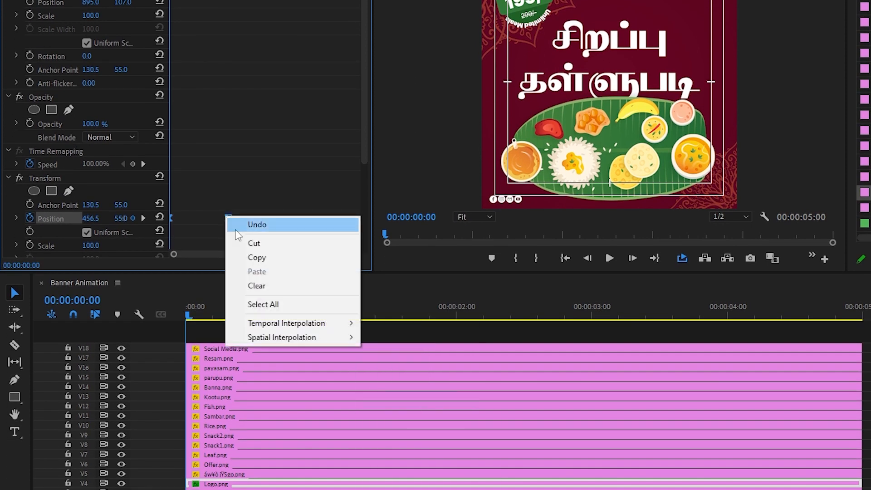
{"action": "mouse_move", "coordinate": [342, 333]}
{"action": "left_click", "coordinate": [395, 412]}
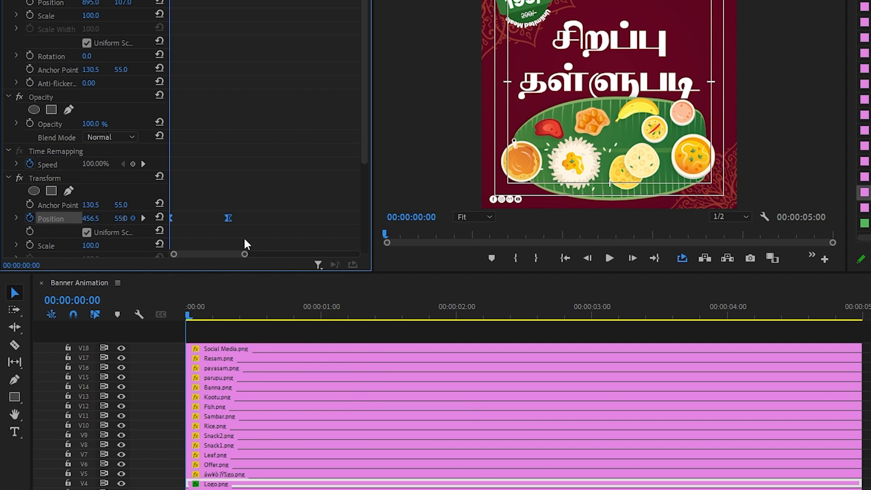
- Reshape the logo's Position velocity curve so it peaks early and slows gradually, and play the result
{"action": "left_click", "coordinate": [16, 218]}
{"action": "scroll", "coordinate": [266, 181], "scroll_direction": "down", "scroll_amount": 3}
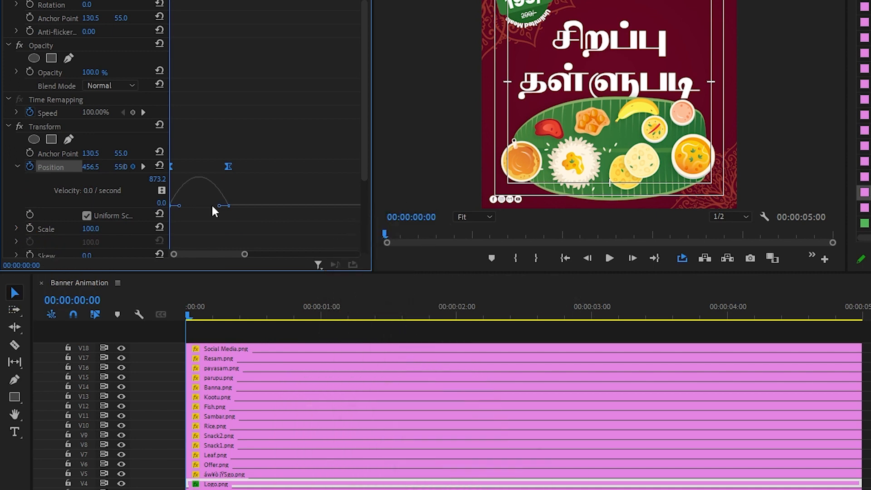
{"action": "mouse_move", "coordinate": [213, 206]}
{"action": "left_mouse_down"}
{"action": "mouse_move", "coordinate": [191, 207]}
{"action": "mouse_move", "coordinate": [199, 207]}
{"action": "left_mouse_up"}
{"action": "key", "text": "space"}
{"action": "key", "text": "space"}
- Move the logo's last Position keyframe to just before one second, replay the slide-in, and return to the start
{"action": "left_click_drag", "start_coordinate": [267, 1], "coordinate": [170, 1]}
{"action": "left_click_drag", "start_coordinate": [228, 166], "coordinate": [262, 167]}
{"action": "key", "text": "space"}
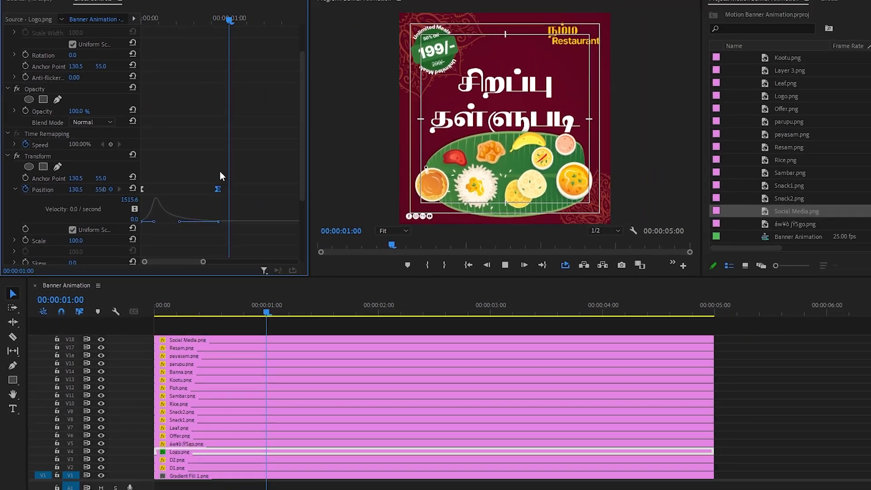
{"action": "left_click_drag", "start_coordinate": [181, 55], "coordinate": [94, 83]}
{"action": "key", "text": "space"}
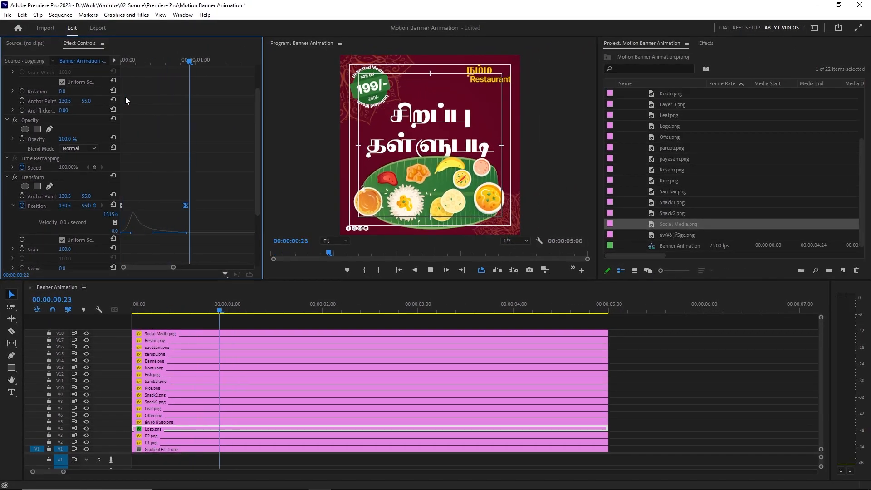
{"action": "left_click_drag", "start_coordinate": [152, 60], "coordinate": [112, 57]}
{"action": "key", "text": "space"}
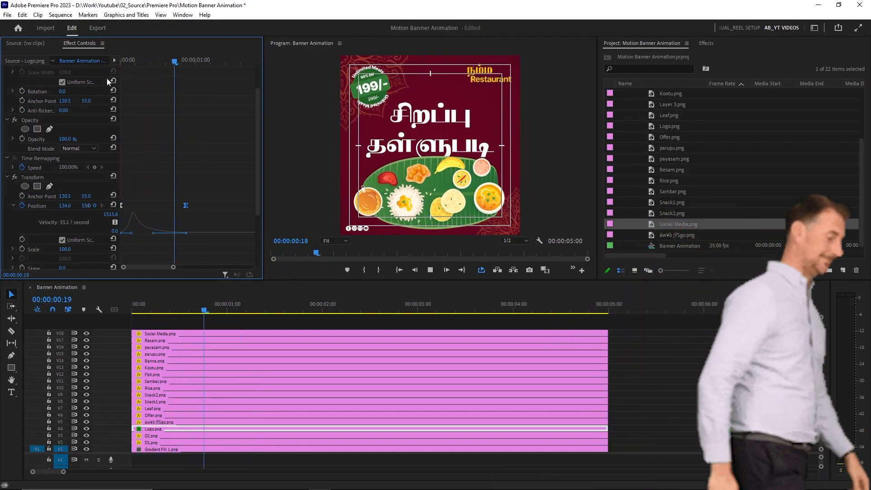
{"action": "key", "text": "space"}
{"action": "key", "text": "Home"}
- Apply the Distort Transform effect to the Tamil title image on V5
{"action": "left_click", "coordinate": [165, 422]}
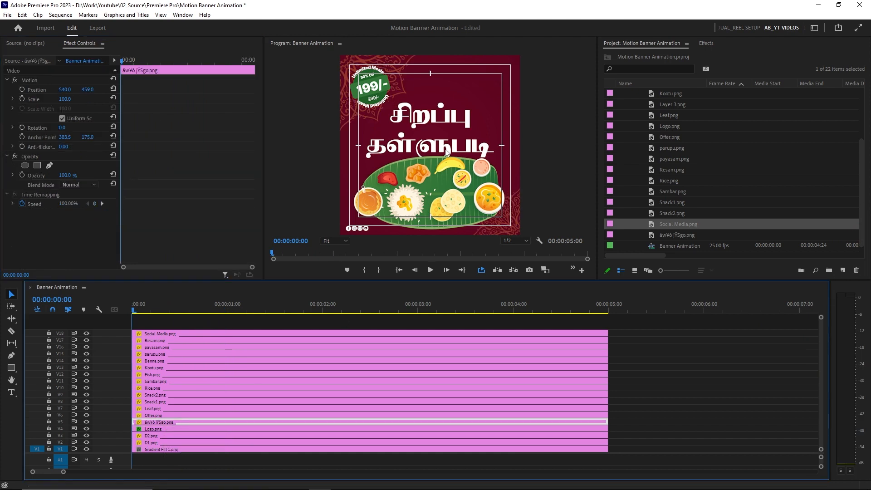
{"action": "left_click", "coordinate": [710, 43]}
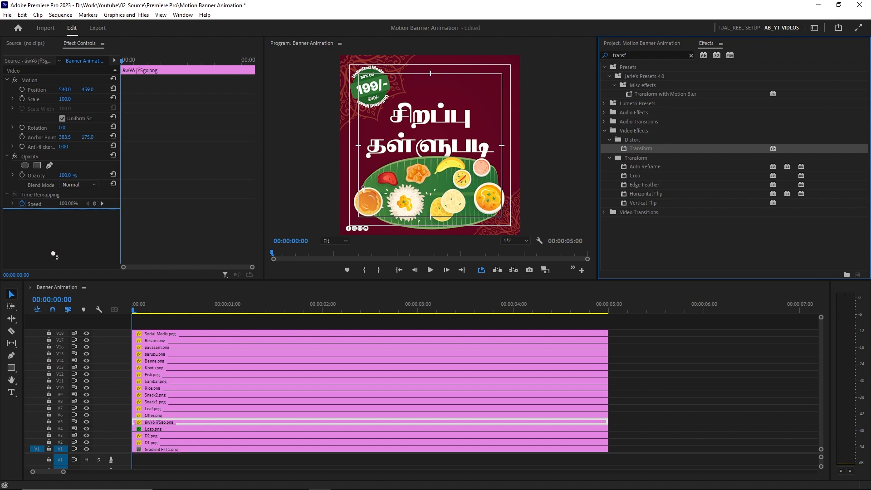
{"action": "left_click_drag", "start_coordinate": [53, 255], "coordinate": [54, 257]}
- Keyframe the title's Transform Scale from 0 at the start to 100 just after one second
{"action": "scroll", "coordinate": [52, 242], "scroll_direction": "down", "scroll_amount": 1}
{"action": "left_click", "coordinate": [22, 233]}
{"action": "left_click_drag", "start_coordinate": [122, 234], "coordinate": [153, 233]}
{"action": "left_click", "coordinate": [64, 234]}
{"action": "type", "text": "0"}
{"action": "key", "text": "Return"}
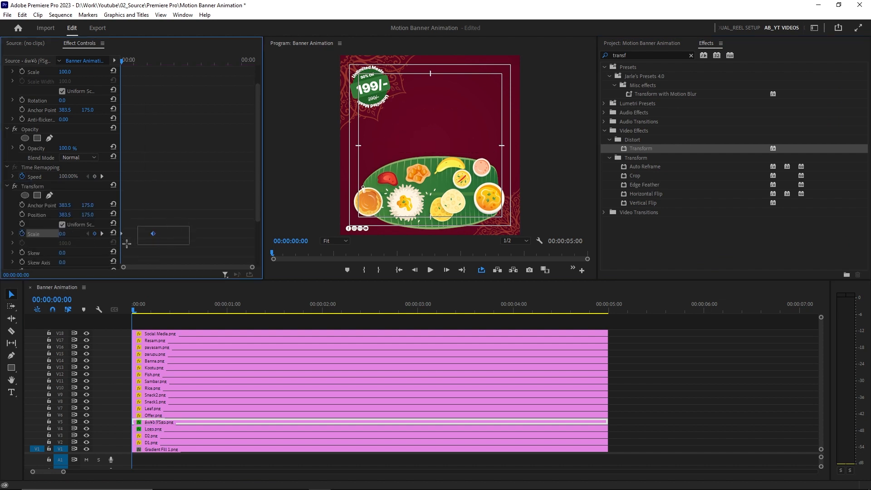
- Apply Ease In and Ease Out to the title's Scale keyframes with an early-peaking velocity curve, and play the result
{"action": "left_click", "coordinate": [12, 233]}
{"action": "scroll", "coordinate": [213, 256], "scroll_direction": "down", "scroll_amount": 1}
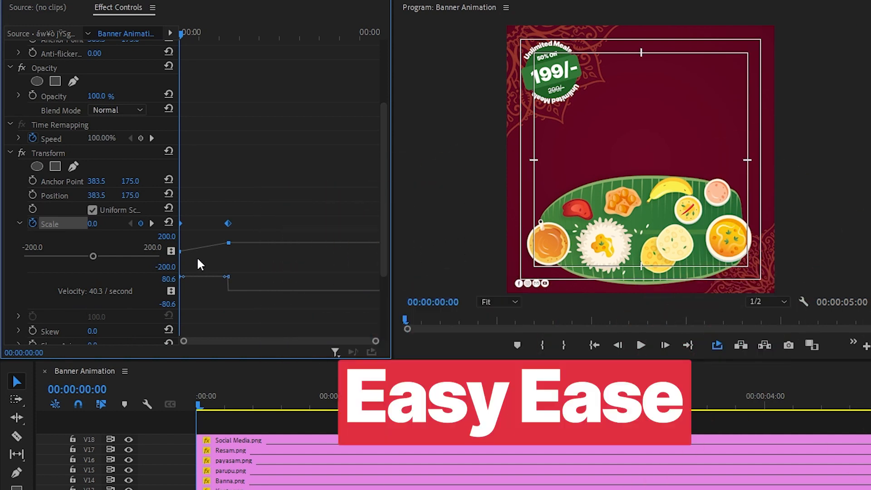
{"action": "right_click", "coordinate": [227, 223]}
{"action": "left_click", "coordinate": [254, 413]}
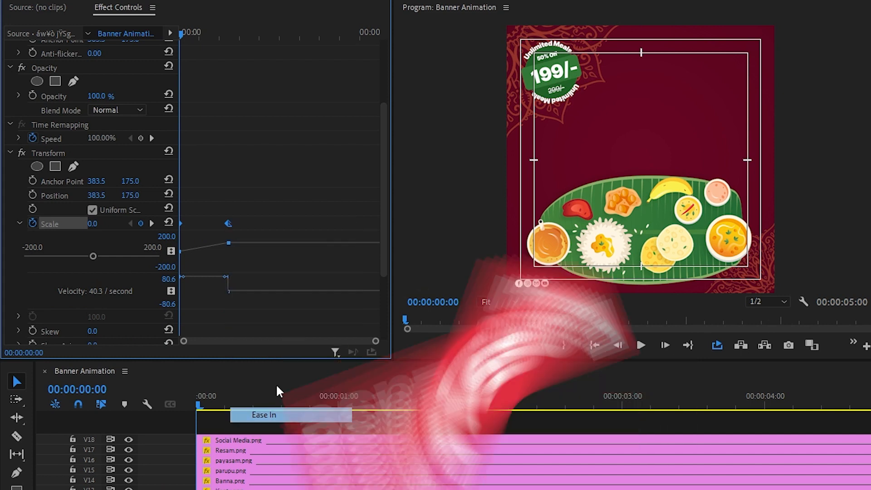
{"action": "right_click", "coordinate": [228, 223]}
{"action": "left_click", "coordinate": [279, 426]}
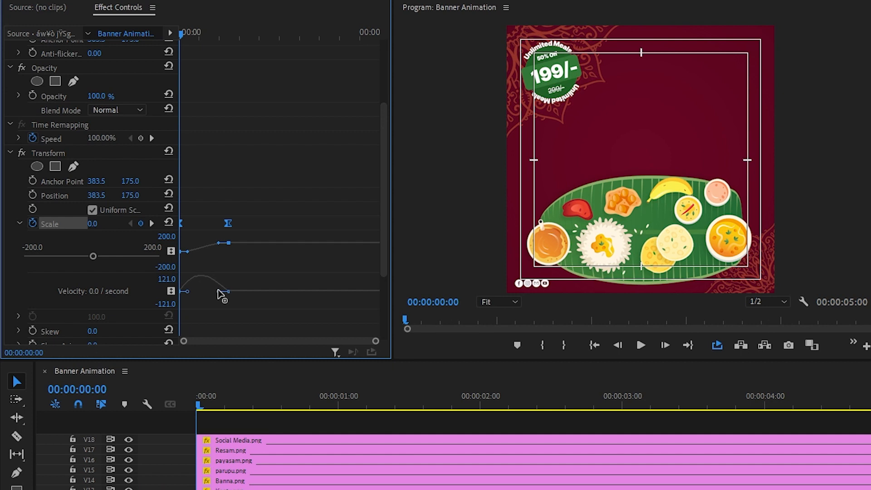
{"action": "key", "text": "space"}
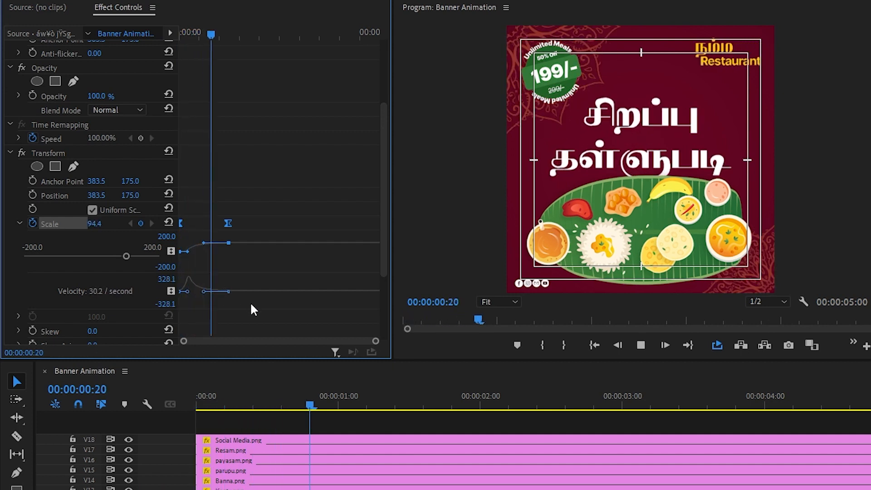
{"action": "key", "text": "space"}
- Move the title's last Scale keyframe to about 00:00:00:20 and replay the scale-up from the start
{"action": "left_click", "coordinate": [242, 207]}
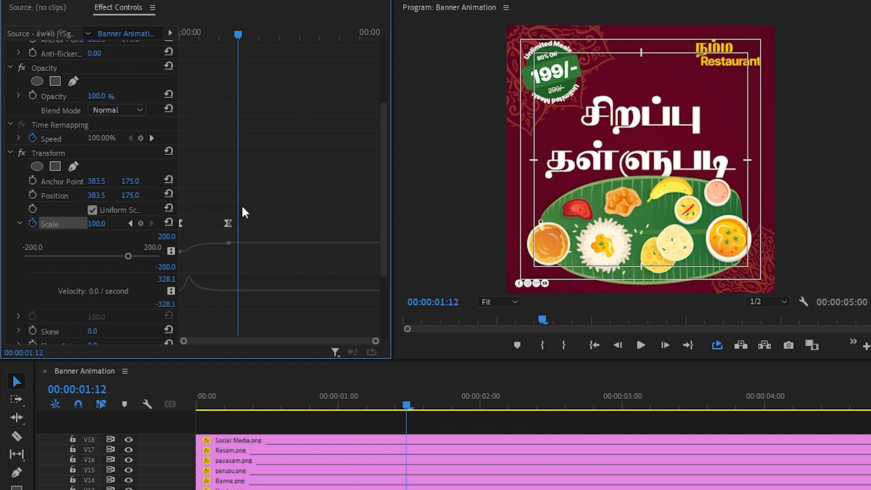
{"action": "left_click_drag", "start_coordinate": [228, 223], "coordinate": [217, 225]}
{"action": "left_click_drag", "start_coordinate": [226, 34], "coordinate": [173, 40]}
{"action": "key", "text": "space"}
{"action": "key", "text": "space"}
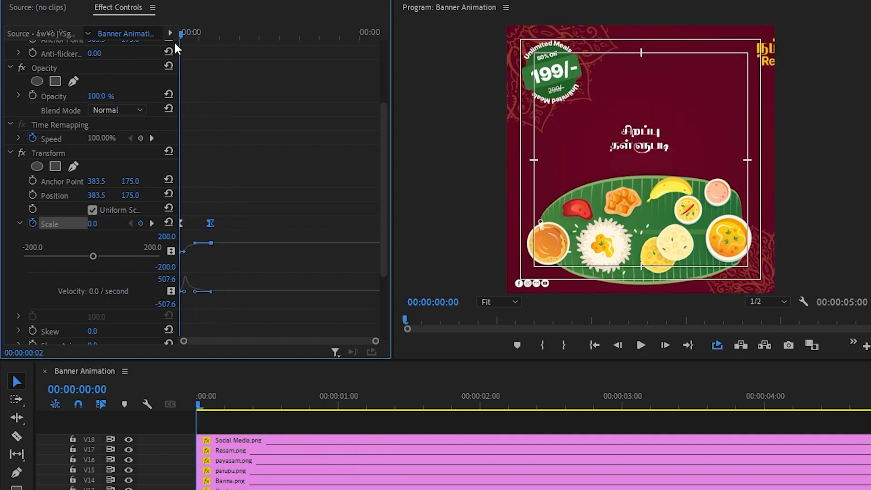
{"action": "key", "text": "space"}
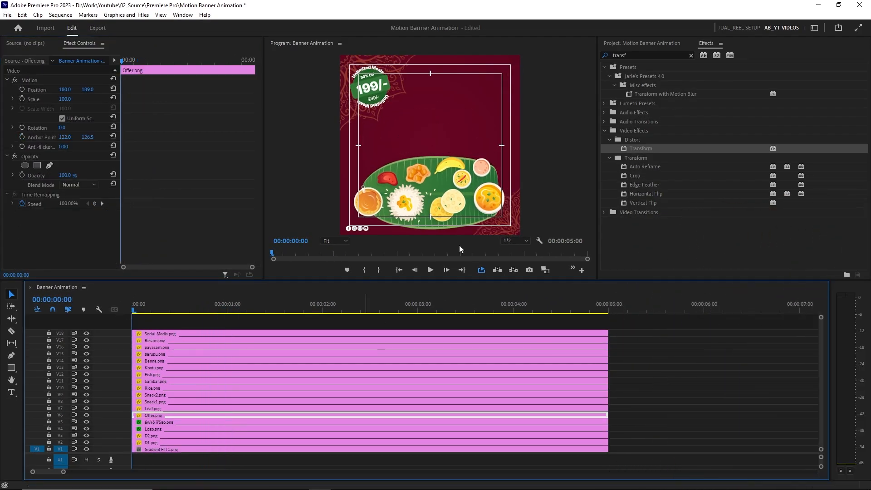
- Apply Transform to Offer.png and keyframe its horizontal Position from -210.0 at the start to 122.0 at about one second
{"action": "left_click_drag", "start_coordinate": [623, 145], "coordinate": [175, 415]}
{"action": "scroll", "coordinate": [68, 204], "scroll_direction": "down", "scroll_amount": 2}
{"action": "left_click", "coordinate": [22, 214]}
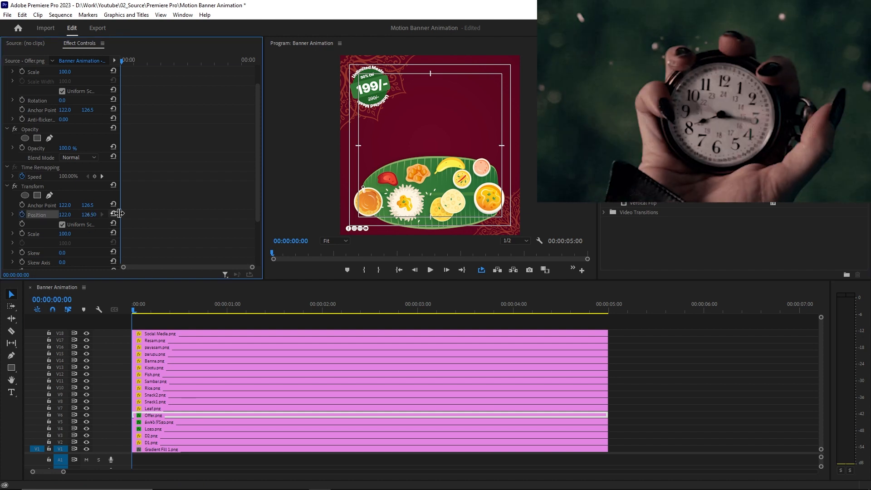
{"action": "left_click_drag", "start_coordinate": [135, 214], "coordinate": [148, 215]}
{"action": "left_click_drag", "start_coordinate": [65, 214], "coordinate": [1, 214]}
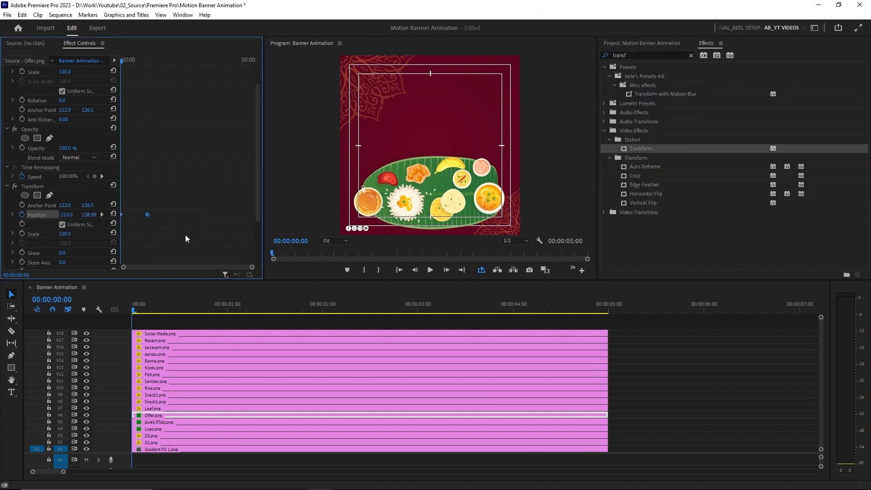
- Apply Ease In and Ease Out temporal interpolation to the offer badge's Position keyframes
{"action": "right_click", "coordinate": [147, 214]}
{"action": "mouse_move", "coordinate": [191, 288]}
{"action": "left_click", "coordinate": [272, 341]}
{"action": "right_click", "coordinate": [147, 215]}
{"action": "left_click", "coordinate": [302, 344]}
- Reshape the offer badge's Position velocity curve so it peaks early, and play its slide-in
{"action": "left_click", "coordinate": [14, 214]}
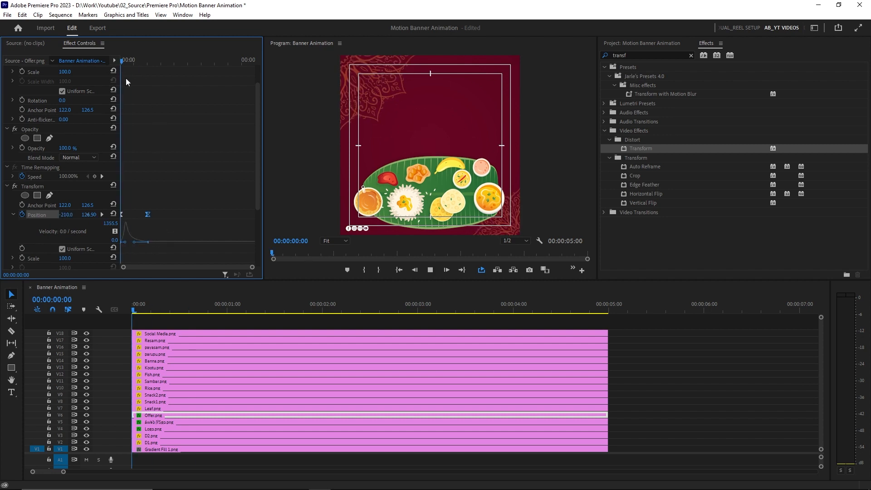
{"action": "key", "text": "space"}
{"action": "key", "text": "space"}
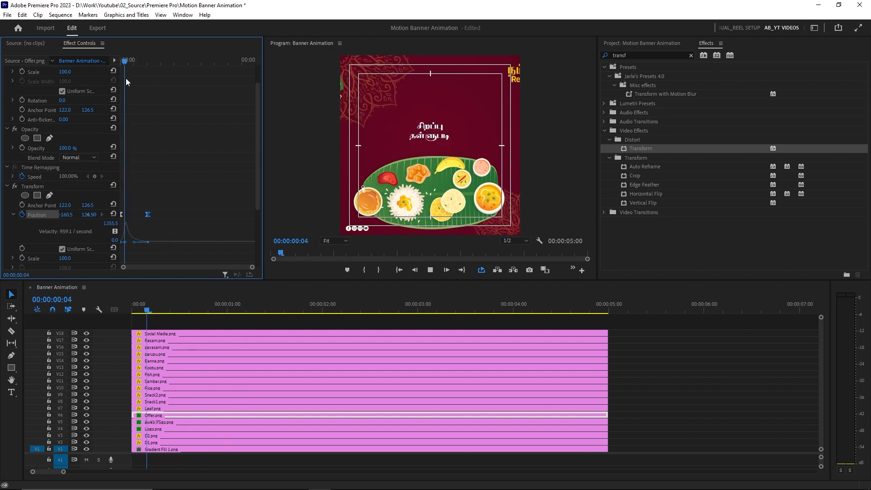
{"action": "key", "text": "space"}
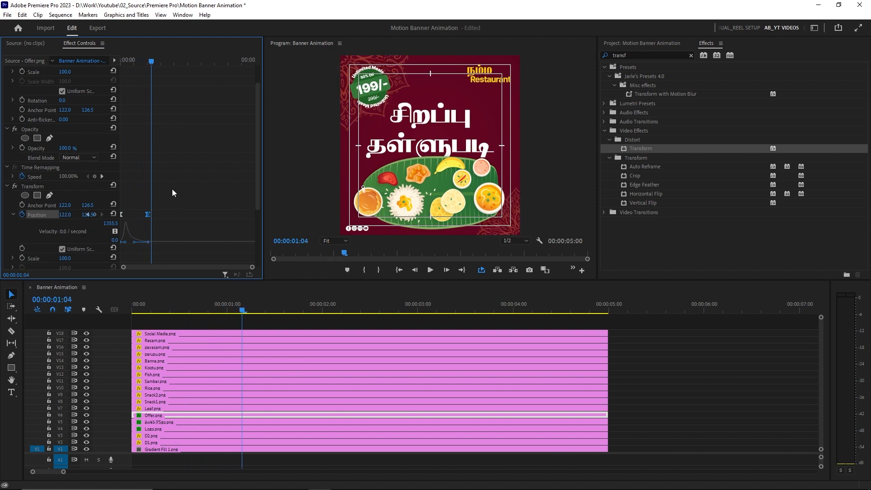
- Keyframe Offer.png's Transform Rotation from 130.0° at the start to 0.0° at 00:00:01:01
{"action": "scroll", "coordinate": [167, 210], "scroll_direction": "down", "scroll_amount": 2}
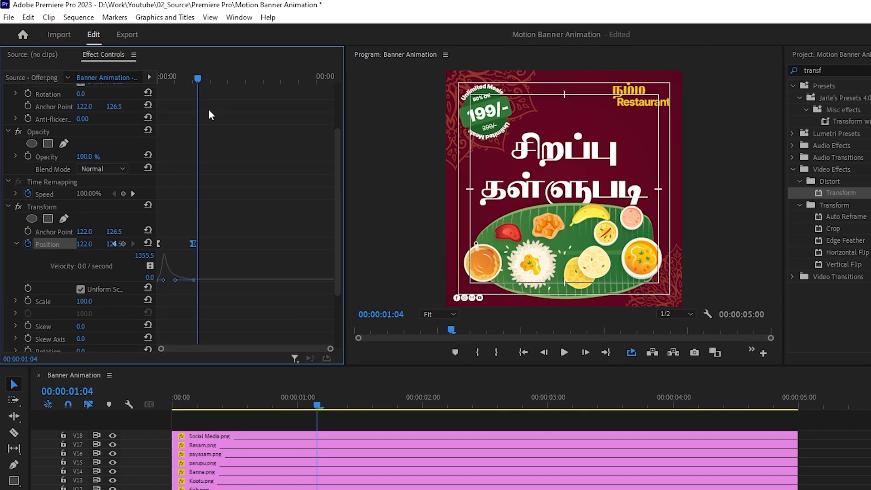
{"action": "left_click_drag", "start_coordinate": [197, 79], "coordinate": [192, 81]}
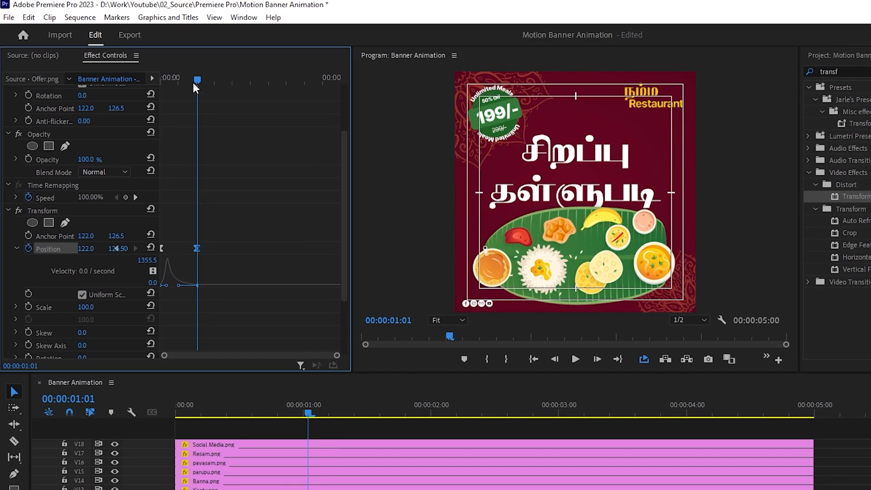
{"action": "scroll", "coordinate": [33, 325], "scroll_direction": "down", "scroll_amount": 1}
{"action": "scroll", "coordinate": [26, 334], "scroll_direction": "down", "scroll_amount": 2}
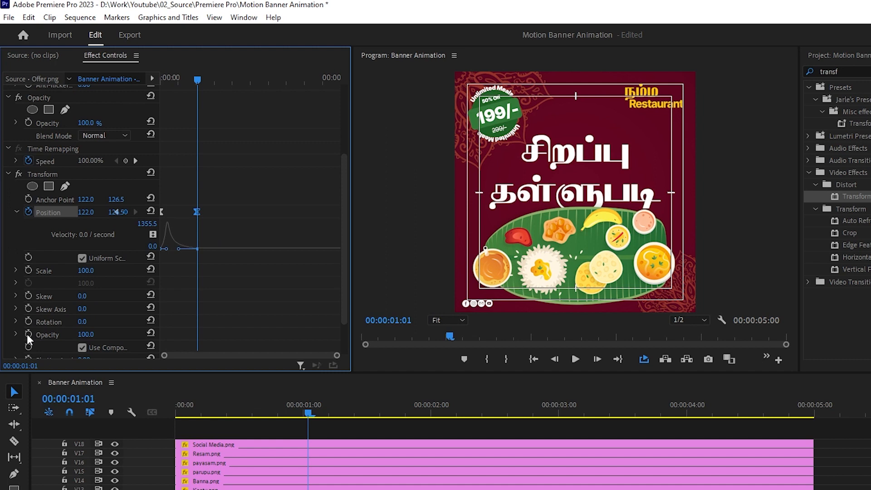
{"action": "left_click", "coordinate": [29, 320]}
{"action": "left_click_drag", "start_coordinate": [185, 79], "coordinate": [160, 79]}
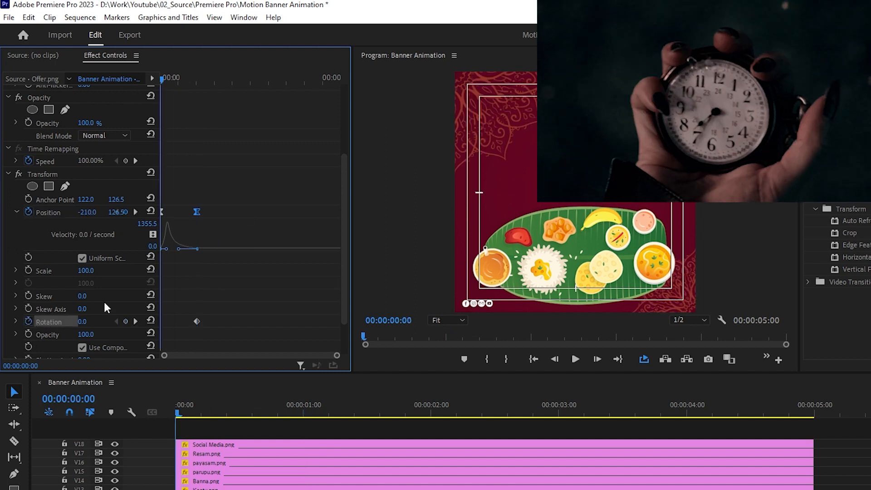
{"action": "left_click_drag", "start_coordinate": [87, 322], "coordinate": [100, 325]}
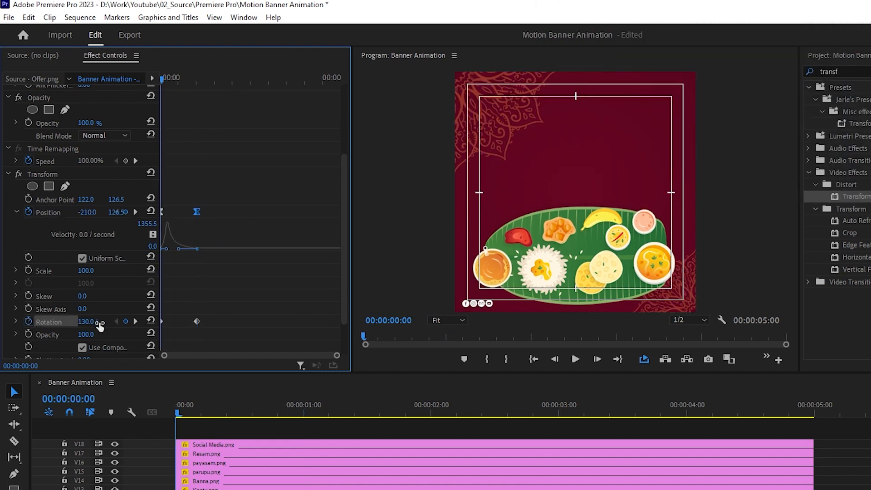
- Apply Ease In and Ease Out temporal interpolation to the offer badge's Rotation keyframes
{"action": "right_click", "coordinate": [196, 320]}
{"action": "left_click", "coordinate": [227, 487]}
{"action": "right_click", "coordinate": [196, 321]}
{"action": "left_click", "coordinate": [227, 489]}
- Reshape the offer badge's Rotation velocity curve so the spin is fastest early, and preview it
{"action": "left_click", "coordinate": [17, 321]}
{"action": "scroll", "coordinate": [91, 303], "scroll_direction": "down", "scroll_amount": 2}
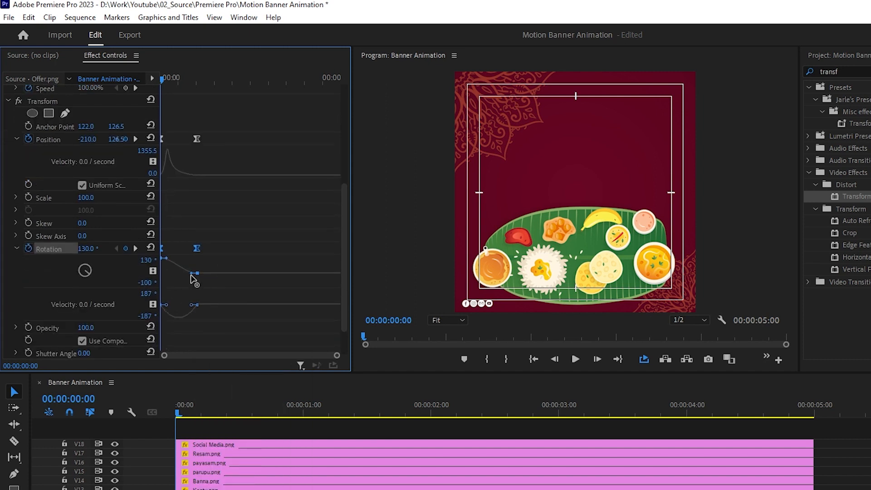
{"action": "key", "text": "space"}
{"action": "key", "text": "space"}
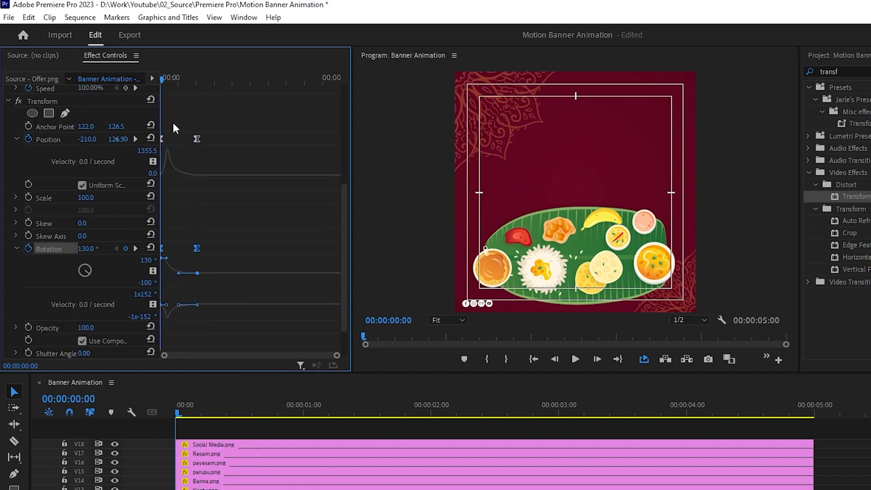
- Set the offer badge's starting Rotation to -2x-65.0°, play the spin, and return the playhead to the start
{"action": "left_click_drag", "start_coordinate": [86, 252], "coordinate": [27, 252]}
{"action": "left_click_drag", "start_coordinate": [102, 253], "coordinate": [18, 253]}
{"action": "key", "text": "space"}
{"action": "key", "text": "space"}
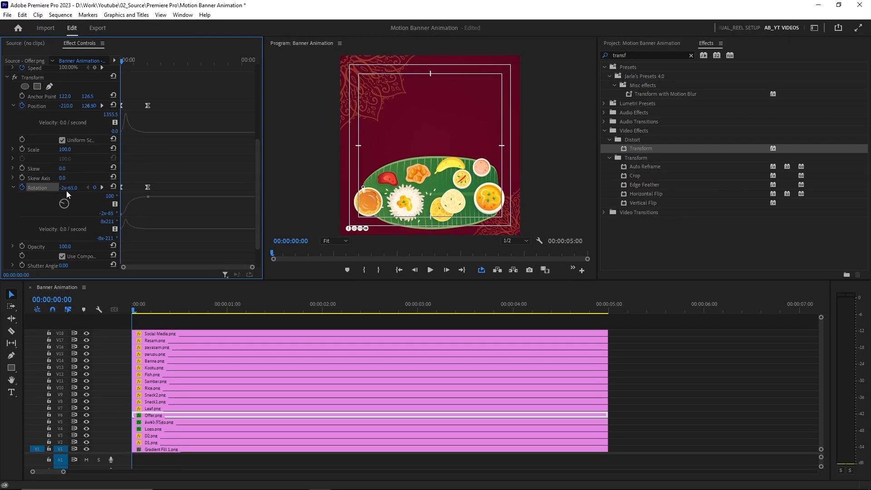
{"action": "key", "text": "space"}
{"action": "key", "text": "space"}
{"action": "left_click_drag", "start_coordinate": [136, 62], "coordinate": [105, 71]}
- Increase the offer badge's starting Rotation value, replay the spin, and return the playhead to the start
{"action": "left_click_drag", "start_coordinate": [66, 187], "coordinate": [104, 188]}
{"action": "key", "text": "space"}
{"action": "key", "text": "space"}
{"action": "left_click_drag", "start_coordinate": [156, 61], "coordinate": [118, 63]}
{"action": "key", "text": "space"}
{"action": "key", "text": "space"}
{"action": "left_click_drag", "start_coordinate": [175, 312], "coordinate": [128, 317]}
- Apply the Distort Transform effect to the Leaf.png clip and bring its Transform settings into view
{"action": "left_click", "coordinate": [154, 408]}
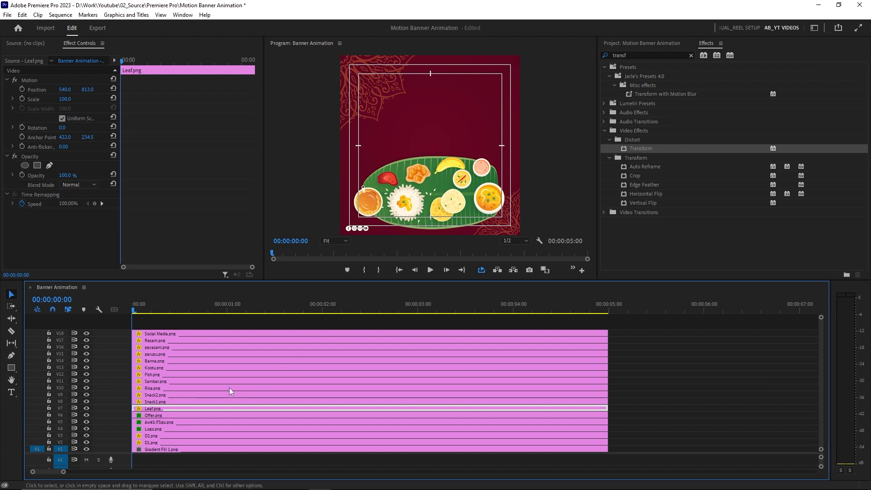
{"action": "left_click_drag", "start_coordinate": [626, 149], "coordinate": [251, 407]}
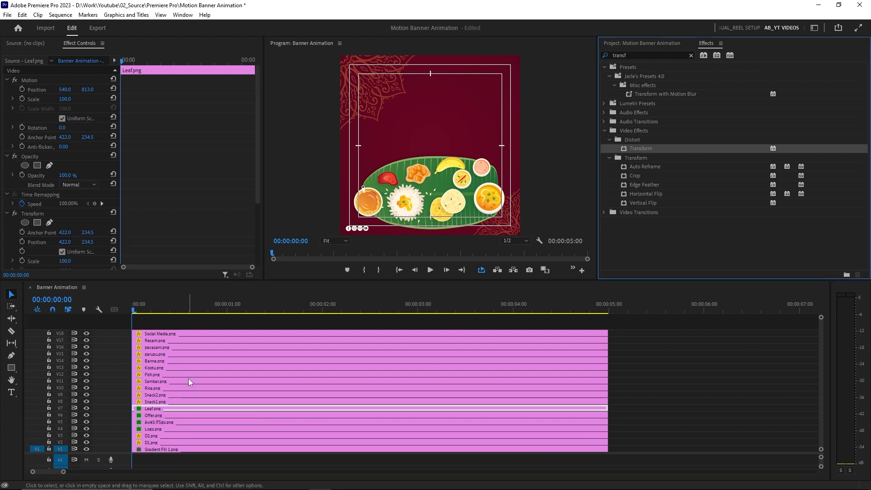
{"action": "scroll", "coordinate": [130, 208], "scroll_direction": "down", "scroll_amount": 2}
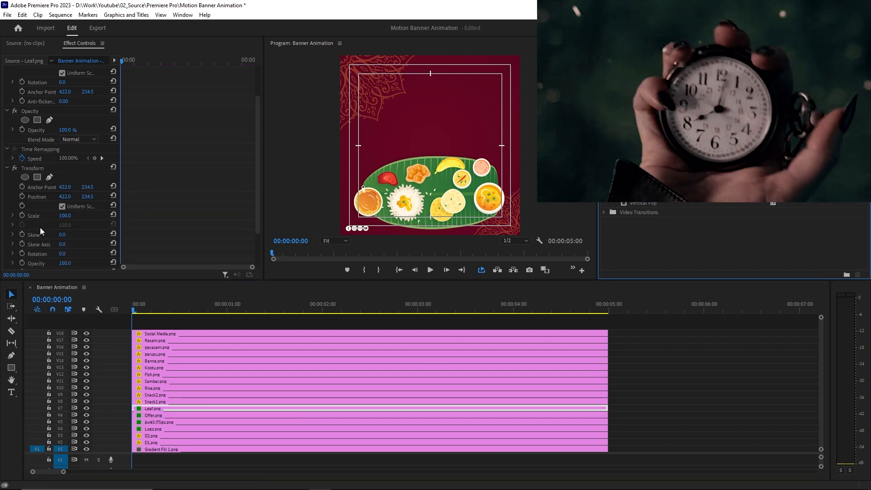
- Animate the Leaf.png Transform Position, placing the resting keyframe near one second and setting the starting Y to about 738.9
{"action": "left_click", "coordinate": [21, 195]}
{"action": "left_click_drag", "start_coordinate": [122, 195], "coordinate": [146, 195]}
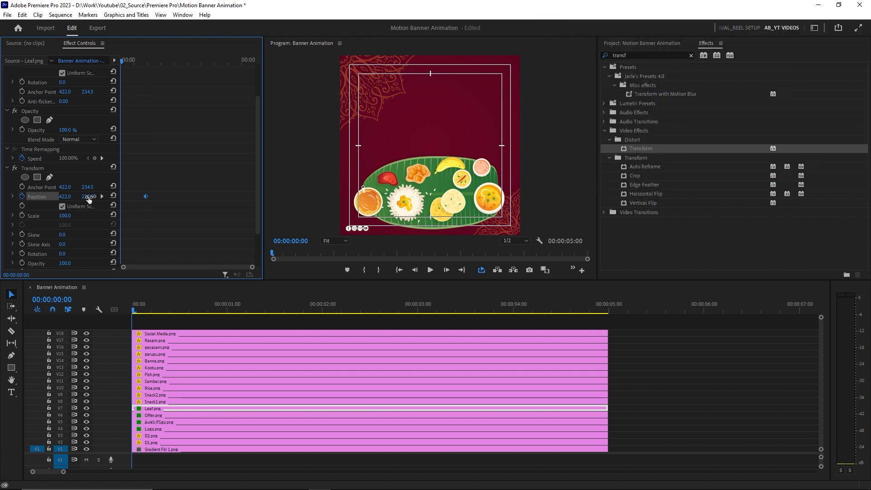
{"action": "left_click_drag", "start_coordinate": [93, 196], "coordinate": [94, 196]}
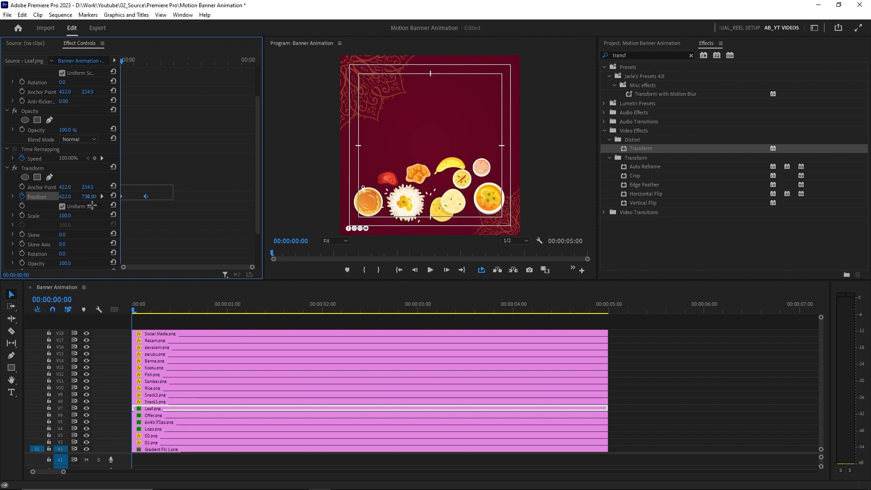
- Apply temporal Ease In and Ease Out to both Position keyframes of Leaf.png
{"action": "right_click", "coordinate": [146, 196]}
{"action": "mouse_move", "coordinate": [212, 271]}
{"action": "left_click", "coordinate": [273, 324]}
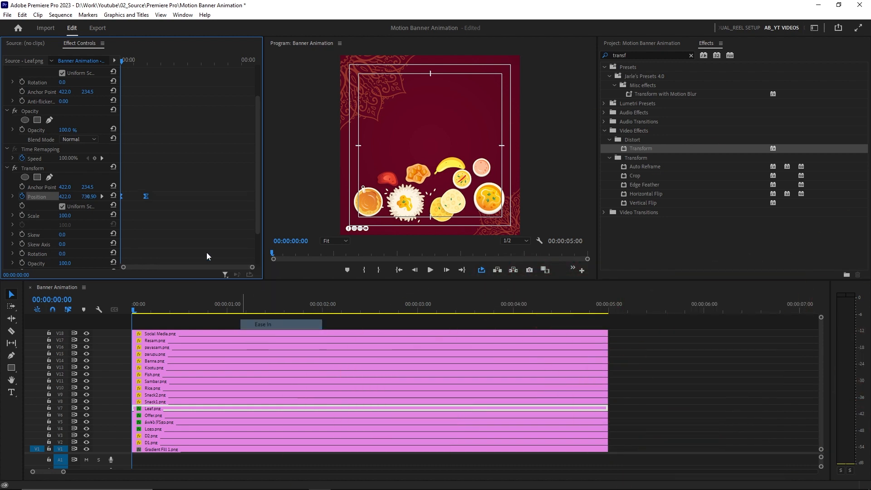
{"action": "right_click", "coordinate": [146, 196]}
{"action": "left_click", "coordinate": [272, 335]}
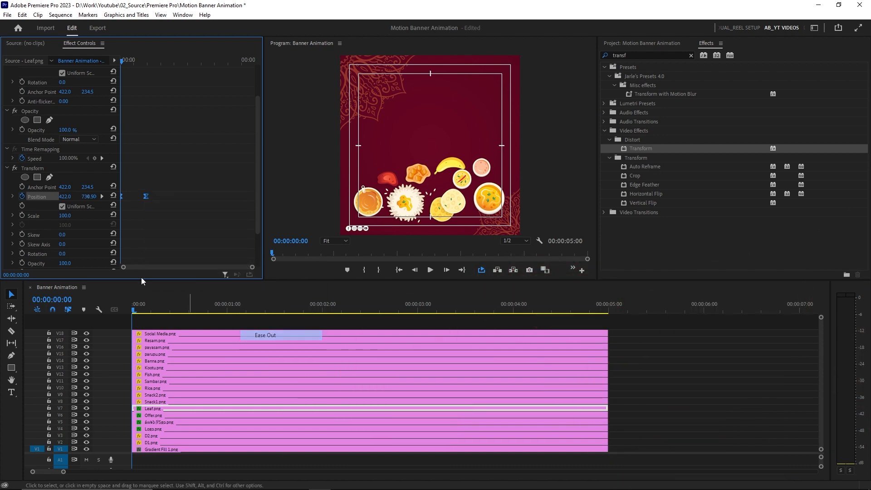
- Reshape the Leaf.png Position velocity curve so the rise is fastest early, and preview it from the start
{"action": "left_click", "coordinate": [14, 197]}
{"action": "left_click_drag", "start_coordinate": [138, 224], "coordinate": [132, 224]}
{"action": "key", "text": "space"}
{"action": "left_click", "coordinate": [137, 62]}
{"action": "left_click_drag", "start_coordinate": [137, 62], "coordinate": [114, 67]}
{"action": "key", "text": "space"}
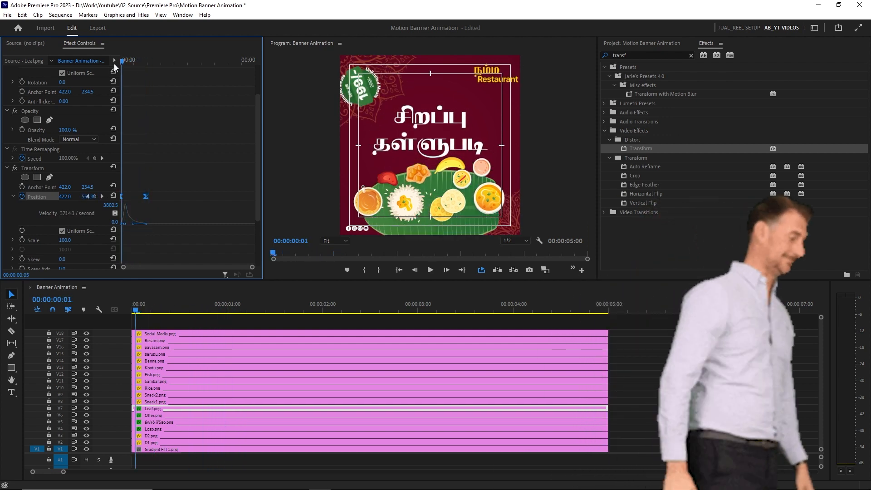
{"action": "key", "text": "space"}
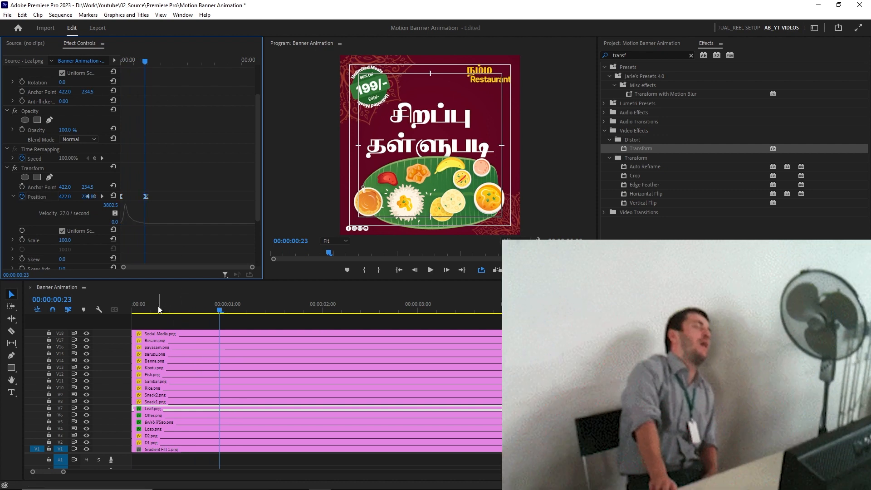
- Try adding a sequence marker at 00:00:00:24, where the leaf's movement ends
{"action": "left_click_drag", "start_coordinate": [159, 310], "coordinate": [219, 309]}
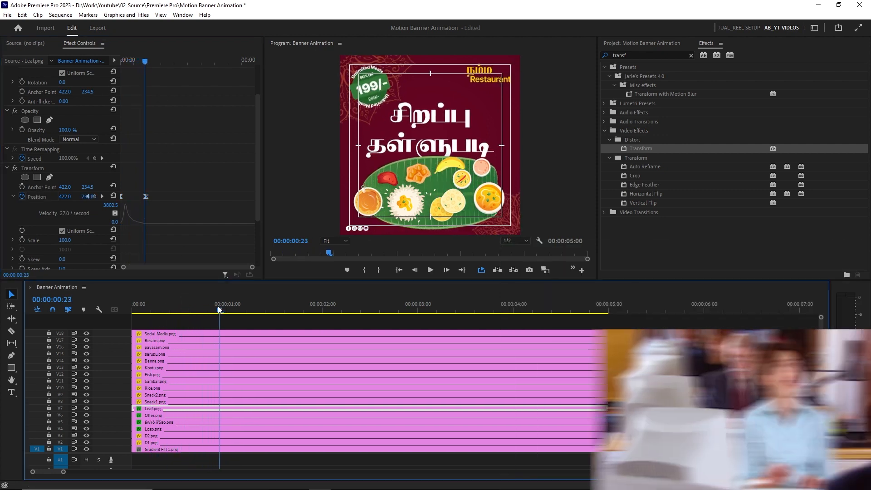
{"action": "left_click", "coordinate": [146, 61]}
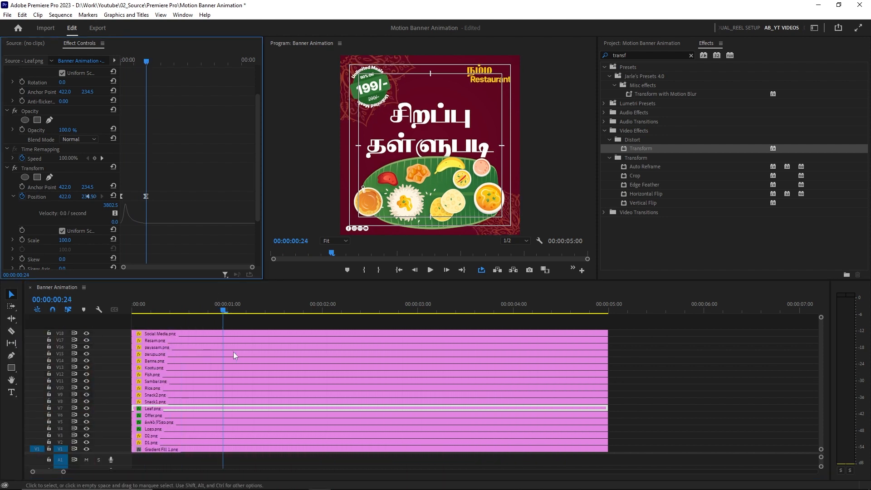
{"action": "left_click", "coordinate": [350, 270]}
{"action": "left_click", "coordinate": [264, 324]}
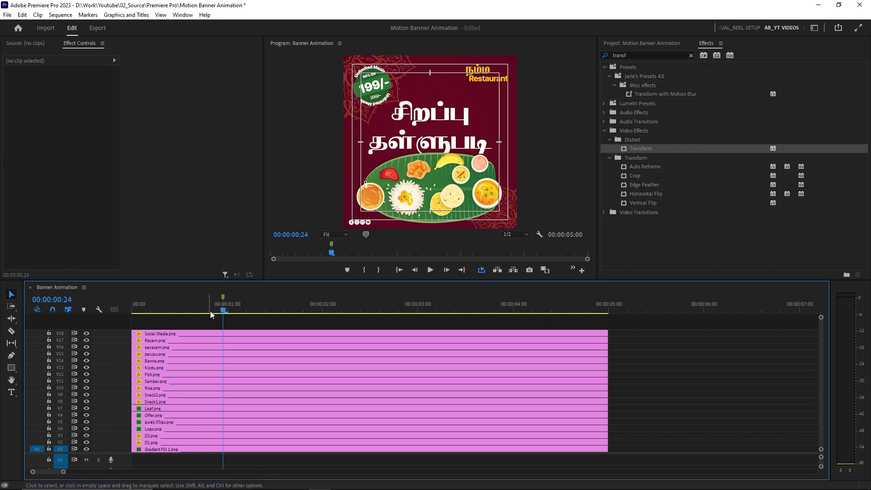
{"action": "key", "text": "Home"}
- Copy the Transform effect from Leaf.png and paste it onto all the food clips from Snack1.png through Resam.png
{"action": "left_click", "coordinate": [157, 402]}
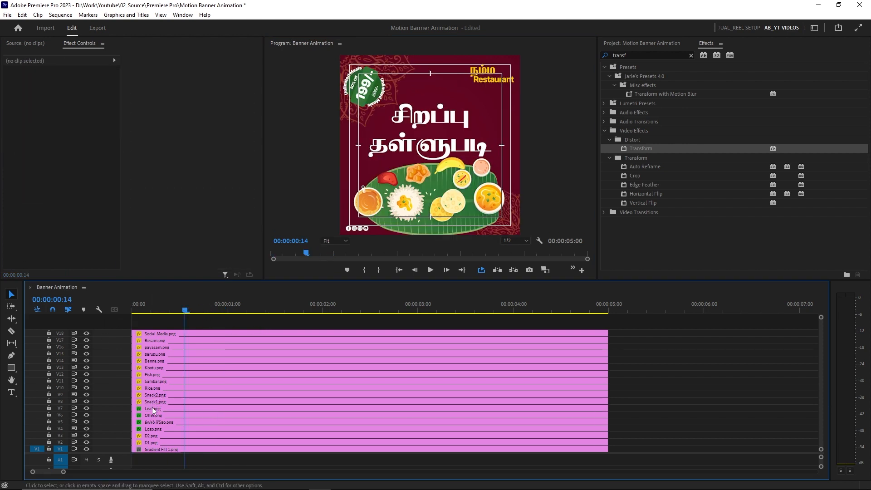
{"action": "left_click", "coordinate": [156, 409]}
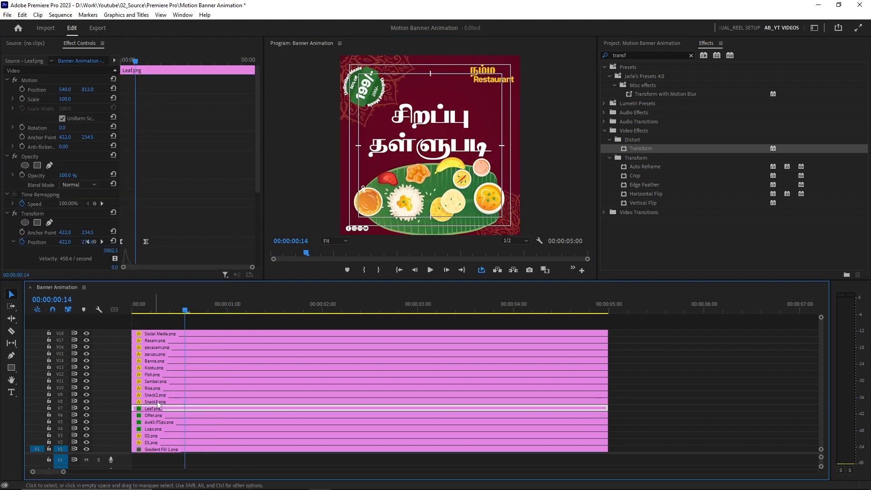
{"action": "left_click", "coordinate": [42, 214]}
{"action": "key", "text": "ctrl+c"}
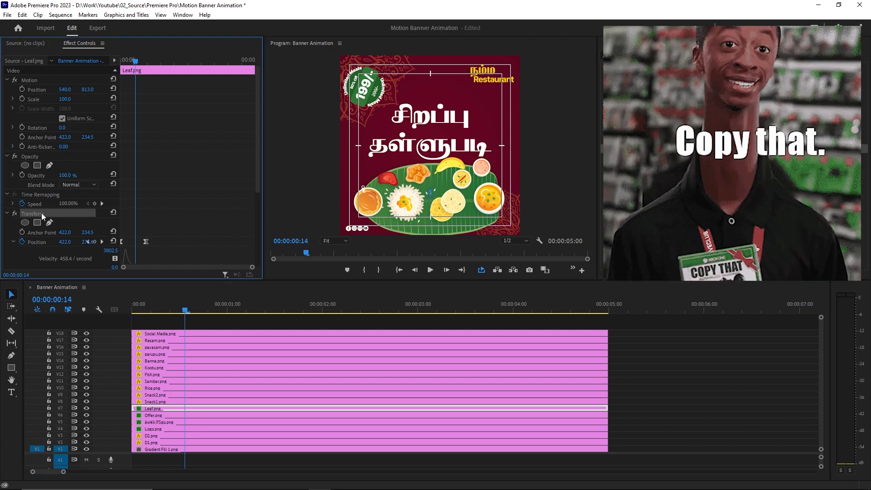
{"action": "left_click", "coordinate": [170, 401]}
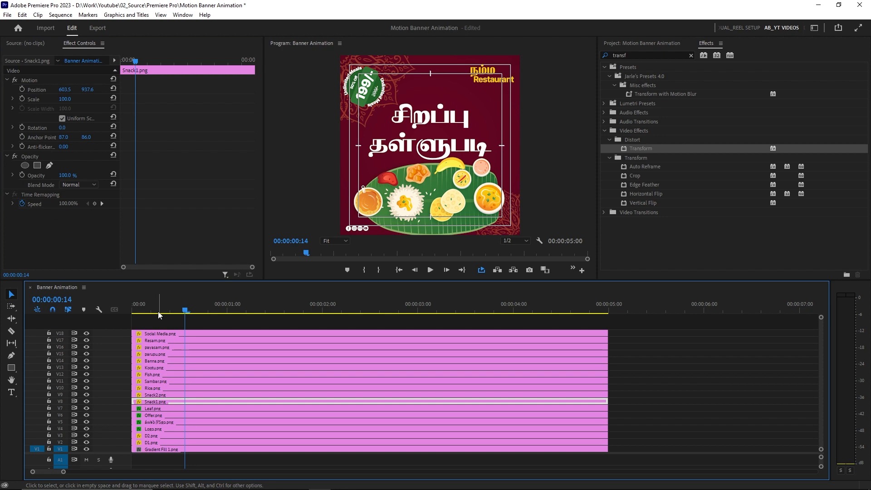
{"action": "key", "text": "Home"}
{"action": "left_click_drag", "start_coordinate": [618, 401], "coordinate": [558, 345]}
- Replay the opening second of the banner several times to examine how the food images move with the leaf
{"action": "key", "text": "space"}
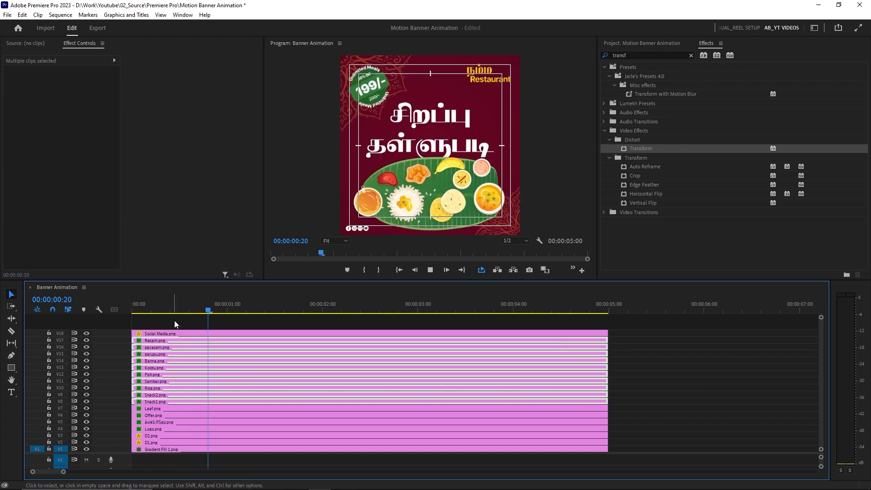
{"action": "key", "text": "space"}
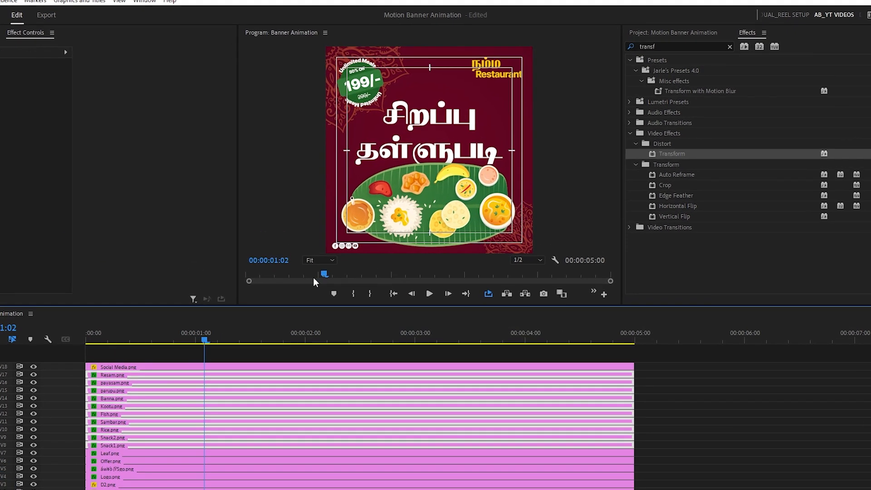
{"action": "key", "text": "Home"}
{"action": "key", "text": "space"}
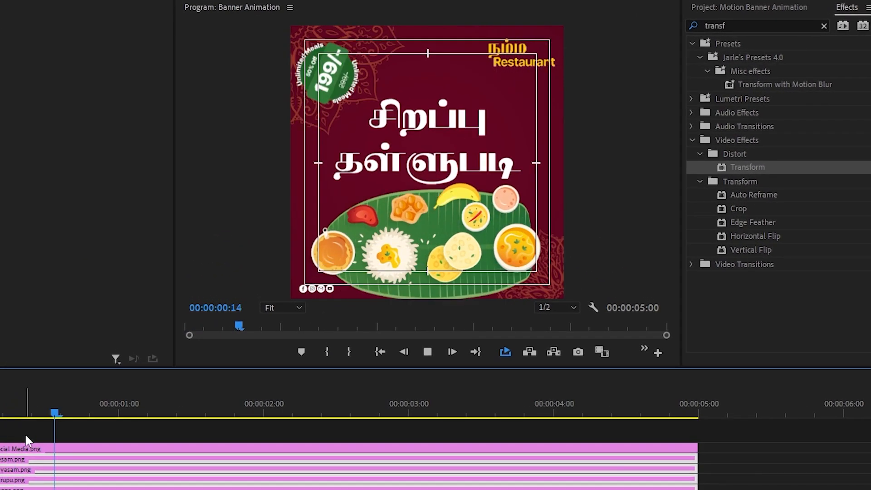
{"action": "key", "text": "space"}
{"action": "key", "text": "Home"}
{"action": "key", "text": "space"}
{"action": "key", "text": "space"}
{"action": "key", "text": "Home"}
{"action": "key", "text": "space"}
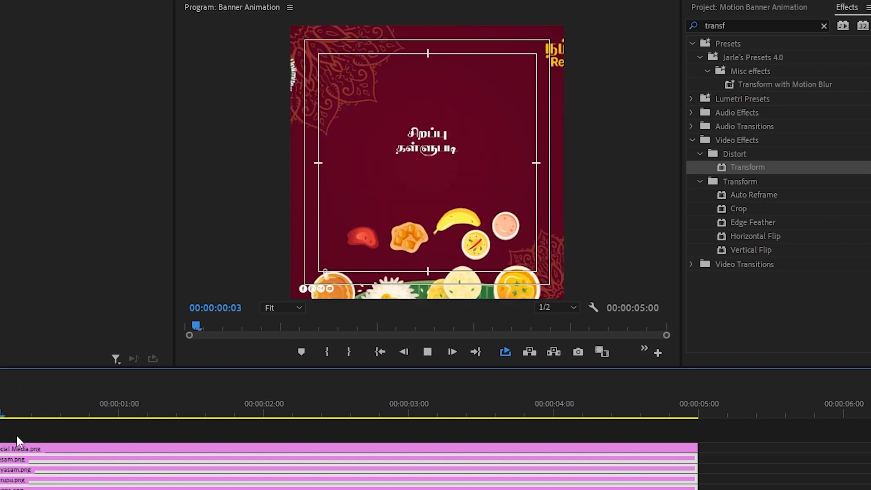
{"action": "key", "text": "space"}
{"action": "key", "text": "Home"}
{"action": "key", "text": "space"}
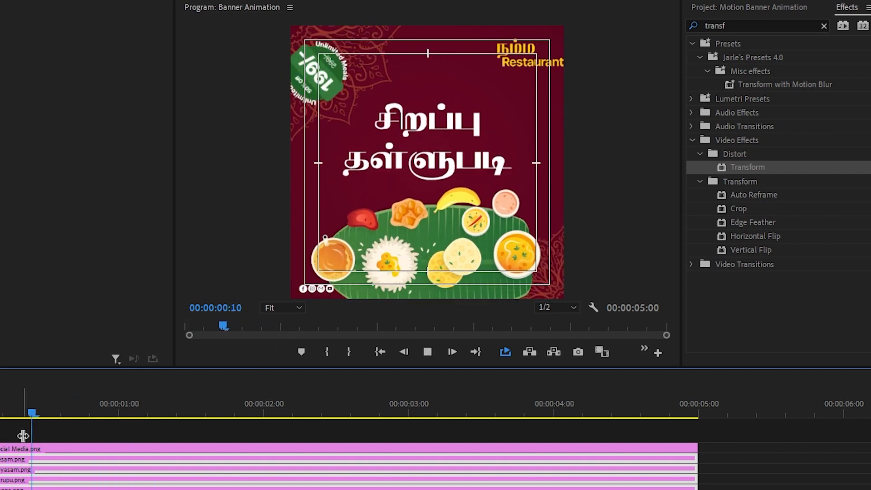
{"action": "key", "text": "space"}
{"action": "key", "text": "Home"}
{"action": "key", "text": "space"}
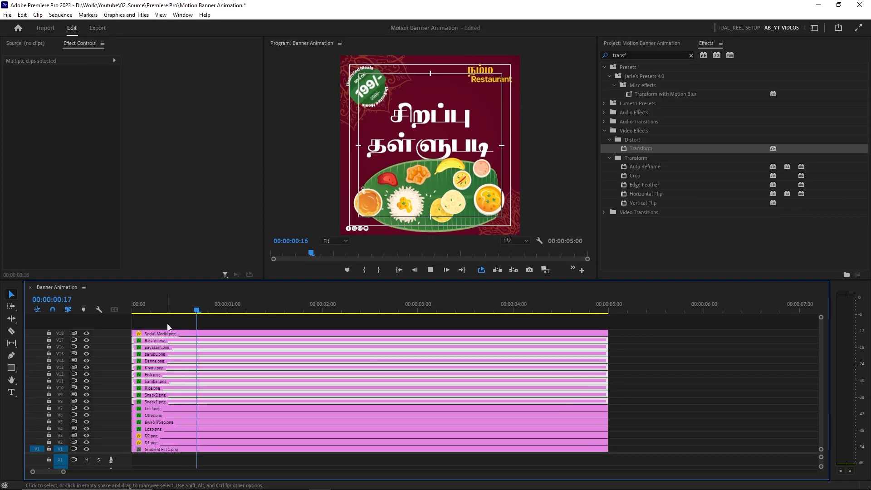
{"action": "key", "text": "space"}
{"action": "key", "text": "Home"}
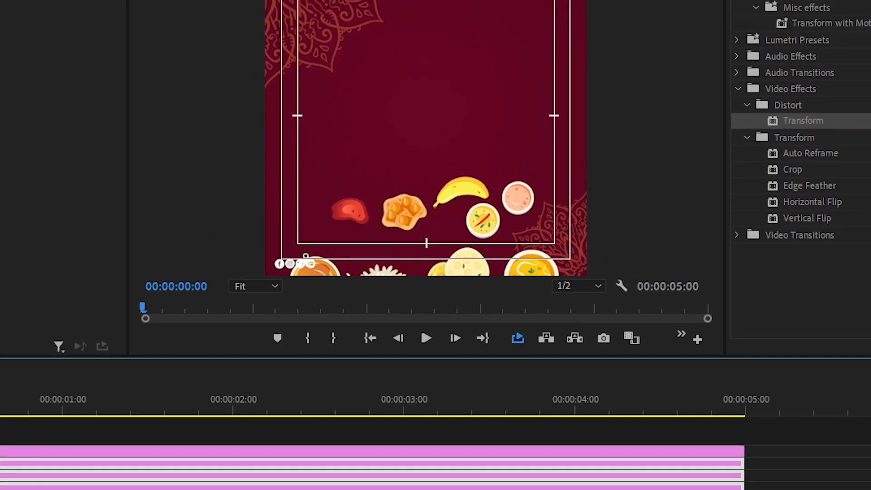
{"action": "key", "text": "space"}
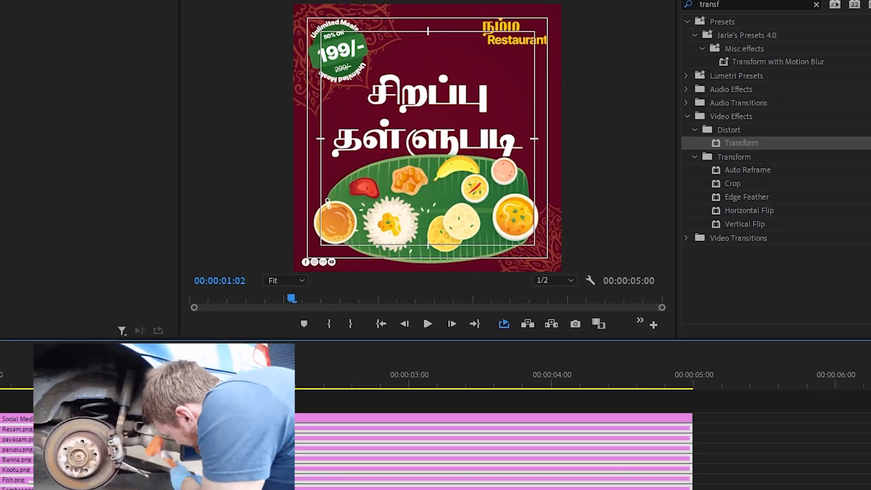
- At the first frame, set the starting Transform Position Y of Resam.png to 444.0 and payasam.png to about 534.4
{"action": "left_click", "coordinate": [290, 324]}
{"action": "left_click", "coordinate": [204, 340]}
{"action": "left_click_drag", "start_coordinate": [160, 312], "coordinate": [127, 315]}
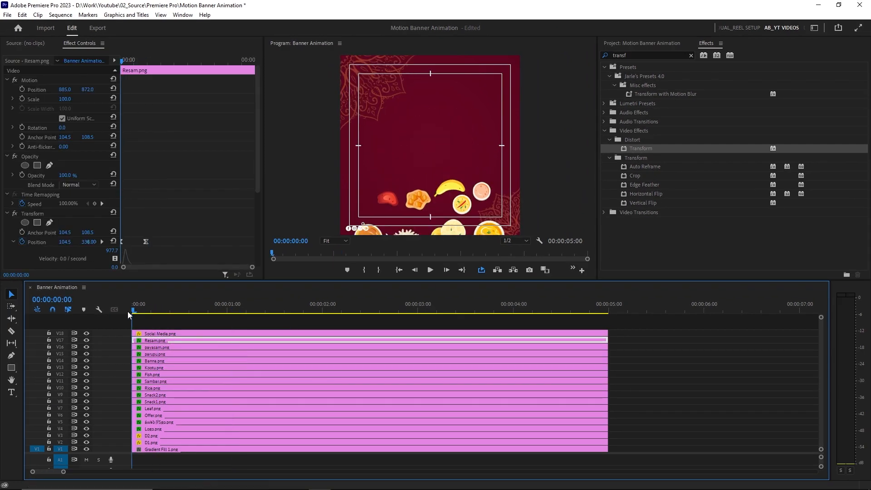
{"action": "left_click_drag", "start_coordinate": [83, 244], "coordinate": [54, 243]}
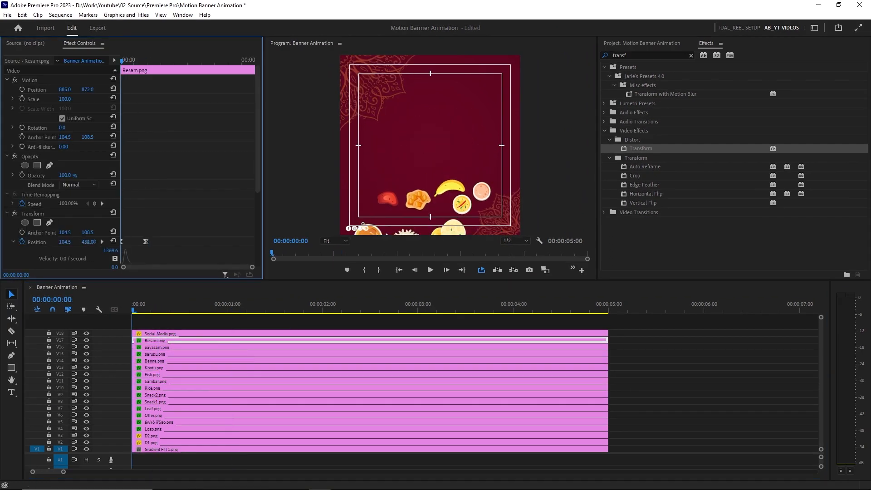
{"action": "left_click", "coordinate": [148, 348]}
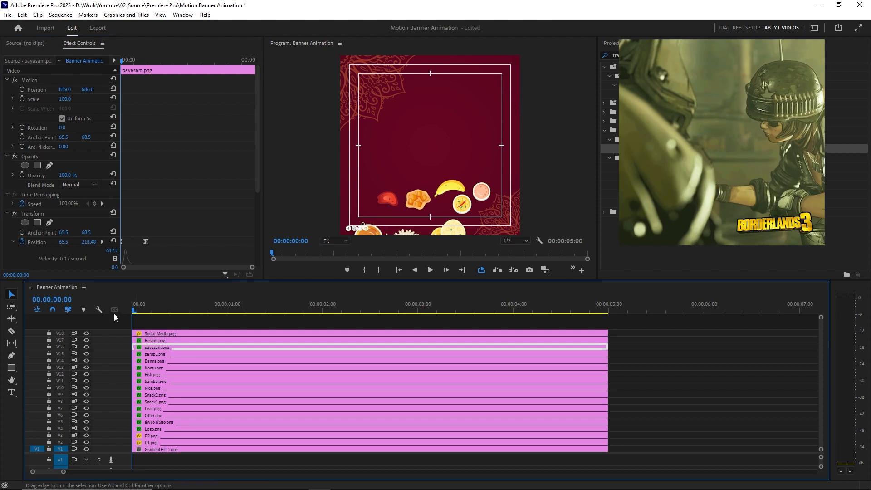
{"action": "left_click_drag", "start_coordinate": [85, 243], "coordinate": [107, 243]}
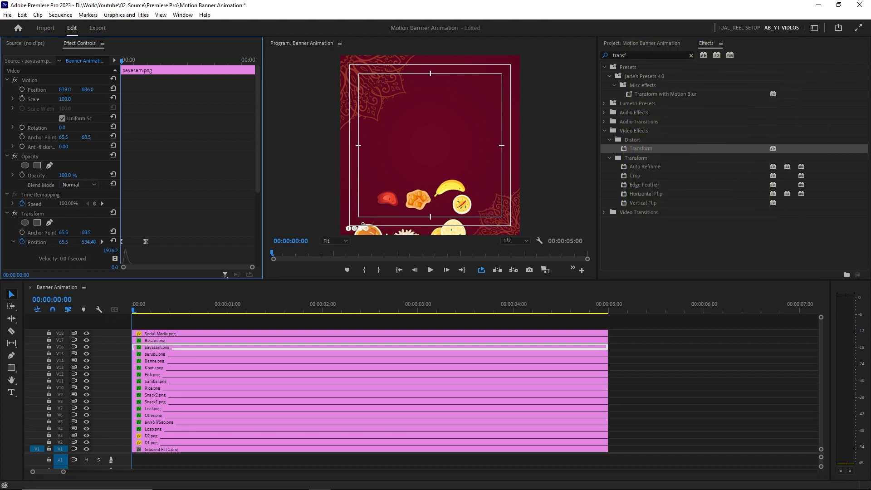
- Increase the starting Transform Position Y of the remaining food clips, parupu.png through Snack1.png, until each starts below the frame
{"action": "left_click", "coordinate": [150, 353]}
{"action": "mouse_move", "coordinate": [82, 243]}
{"action": "left_mouse_down"}
{"action": "mouse_move", "coordinate": [100, 243]}
{"action": "mouse_move", "coordinate": [93, 243]}
{"action": "left_mouse_up"}
{"action": "left_click", "coordinate": [153, 360]}
{"action": "left_click", "coordinate": [154, 367]}
{"action": "left_click", "coordinate": [211, 374]}
{"action": "left_click", "coordinate": [175, 380]}
{"action": "left_click", "coordinate": [178, 388]}
{"action": "left_click", "coordinate": [149, 395]}
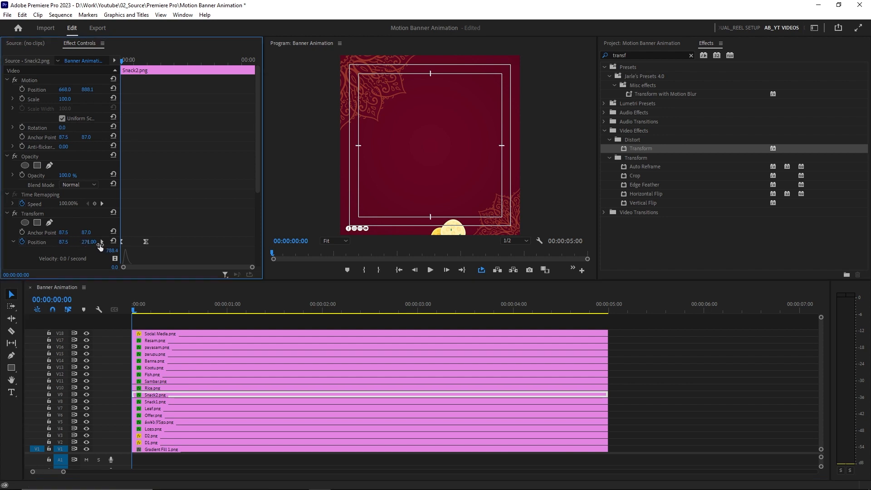
{"action": "left_click", "coordinate": [175, 408]}
{"action": "left_click", "coordinate": [158, 401]}
- Preview the opening from the first frame to check the food images' entrance
{"action": "left_click", "coordinate": [151, 307]}
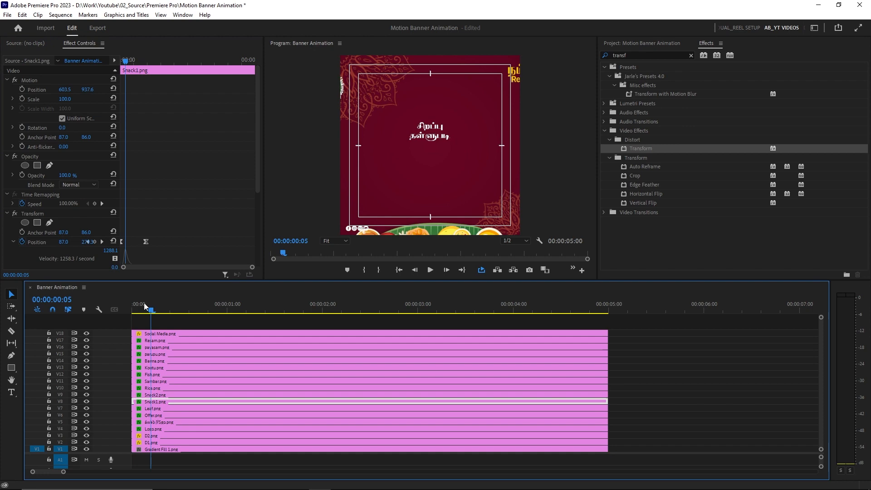
{"action": "key", "text": "space"}
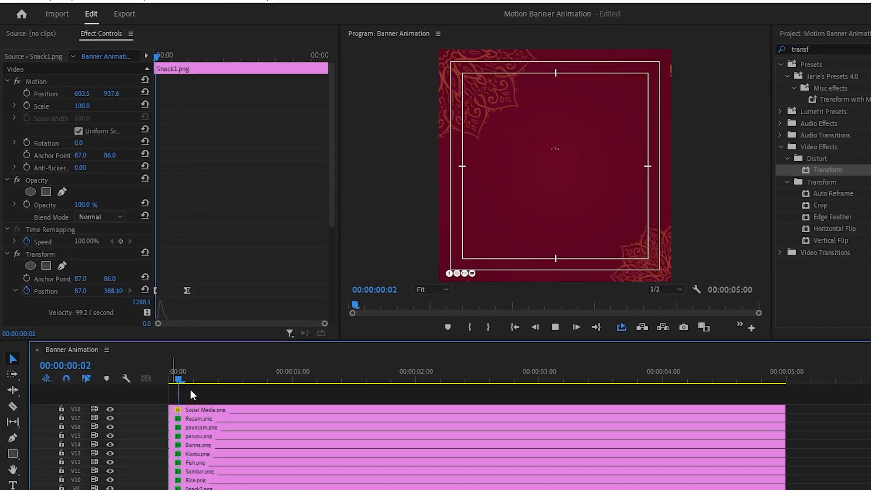
{"action": "key", "text": "space"}
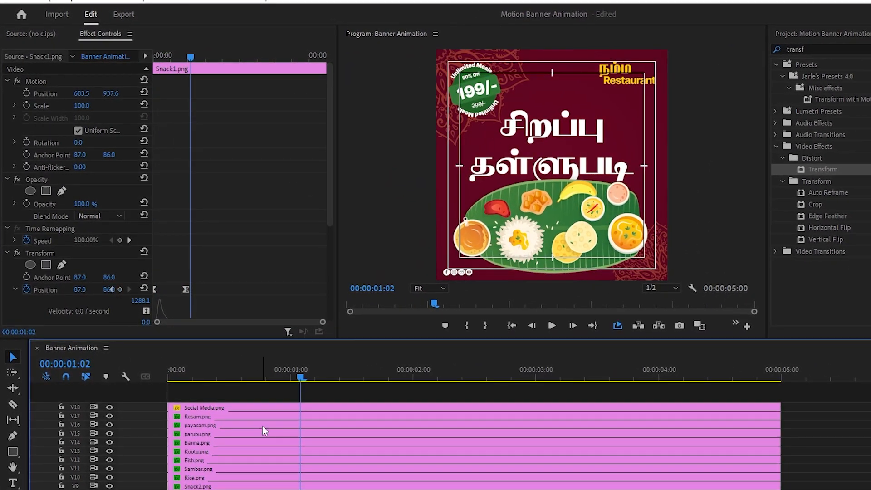
- Animate the Resam.png Transform Rotation, placing the 0° keyframe under the last Position keyframe and setting the starting Rotation to -144.0°
{"action": "left_click", "coordinate": [251, 417]}
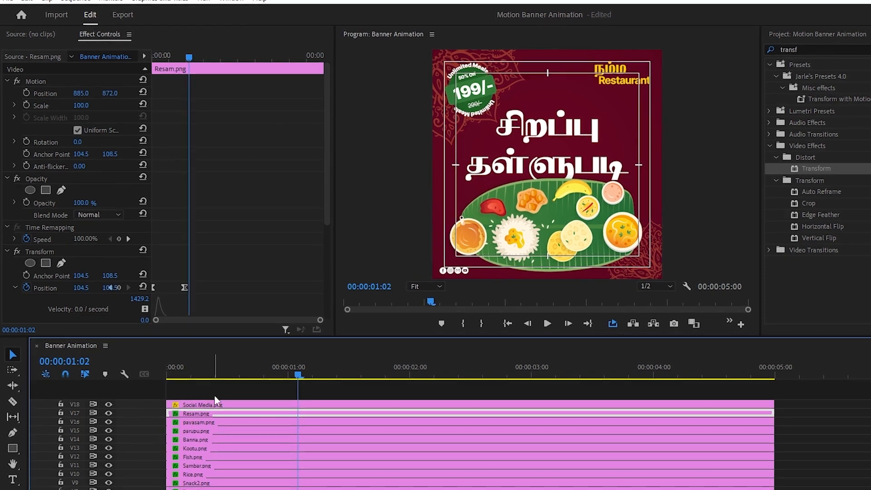
{"action": "left_click", "coordinate": [211, 376]}
{"action": "left_click_drag", "start_coordinate": [208, 374], "coordinate": [154, 371]}
{"action": "scroll", "coordinate": [184, 273], "scroll_direction": "down", "scroll_amount": 5}
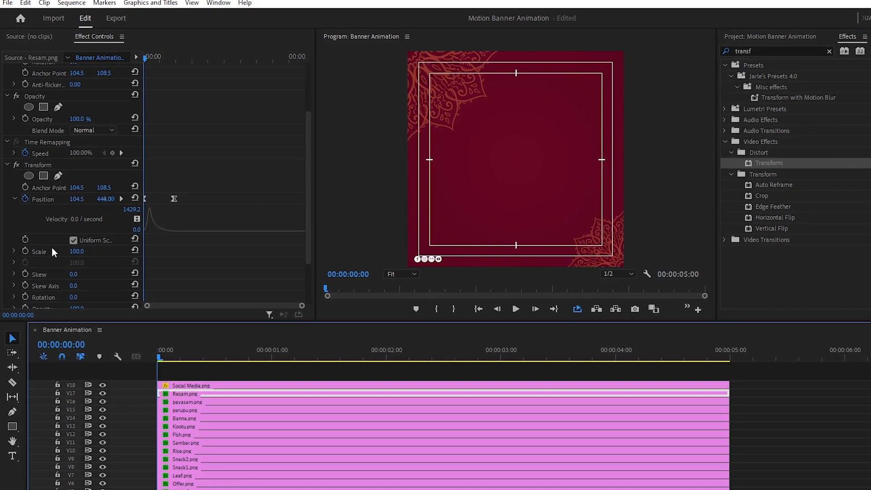
{"action": "scroll", "coordinate": [31, 276], "scroll_direction": "down", "scroll_amount": 1}
{"action": "left_click", "coordinate": [25, 273]}
{"action": "left_click_drag", "start_coordinate": [144, 273], "coordinate": [173, 270]}
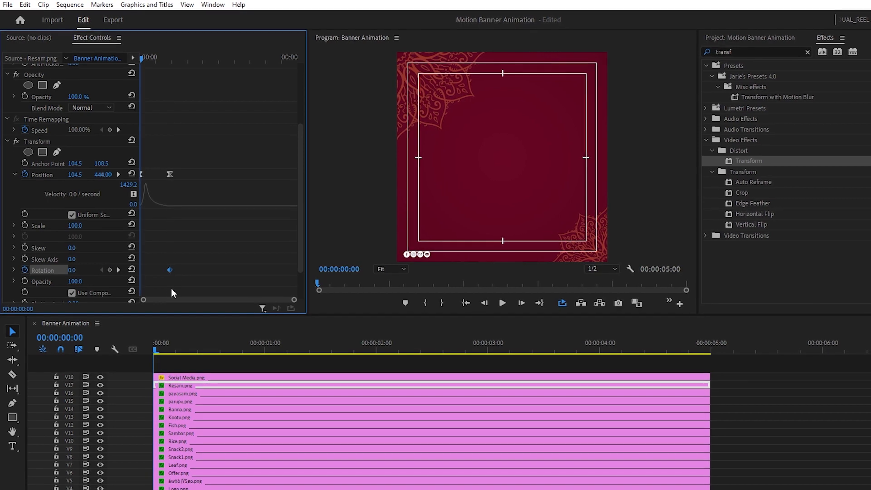
{"action": "left_click_drag", "start_coordinate": [72, 270], "coordinate": [7, 269]}
- Apply Ease In and Ease Out to both Rotation keyframes of Resam.png
{"action": "left_click_drag", "start_coordinate": [189, 257], "coordinate": [127, 273]}
{"action": "right_click", "coordinate": [165, 264]}
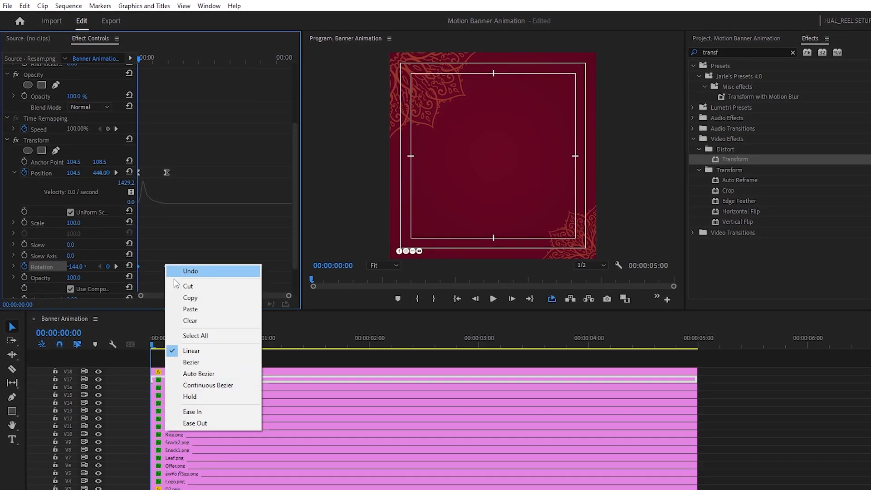
{"action": "left_click", "coordinate": [212, 410]}
{"action": "right_click", "coordinate": [165, 264]}
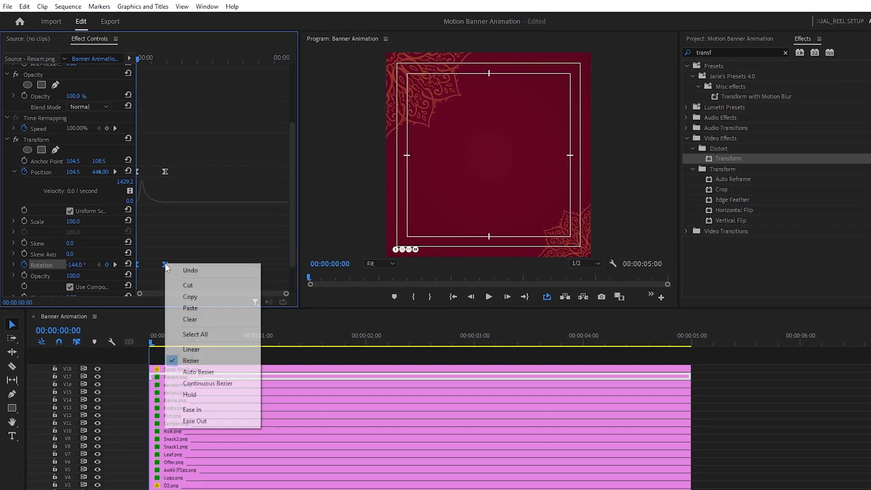
{"action": "left_click", "coordinate": [233, 418]}
- Apply Ease In to the Resam.png Rotation keyframe and check the effect settings of Leaf.png, Offer.png and Sambar.png
{"action": "left_click", "coordinate": [197, 413]}
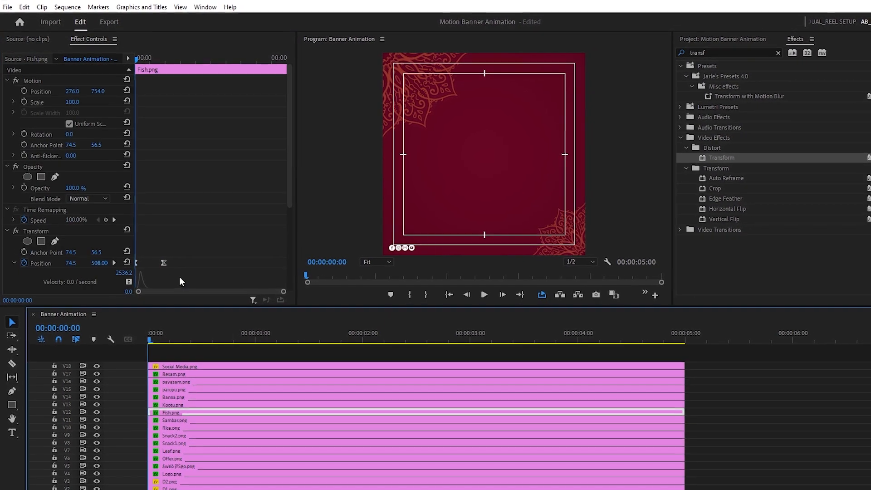
{"action": "left_click", "coordinate": [180, 449]}
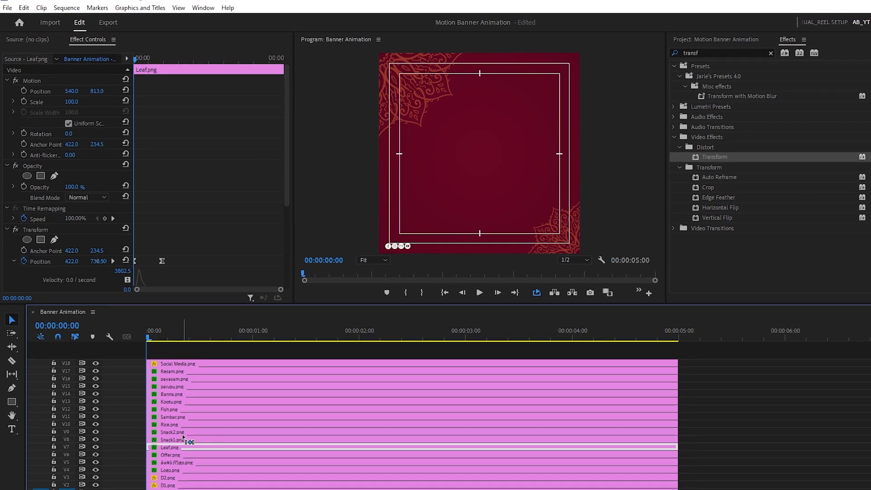
{"action": "scroll", "coordinate": [181, 250], "scroll_direction": "down", "scroll_amount": 3}
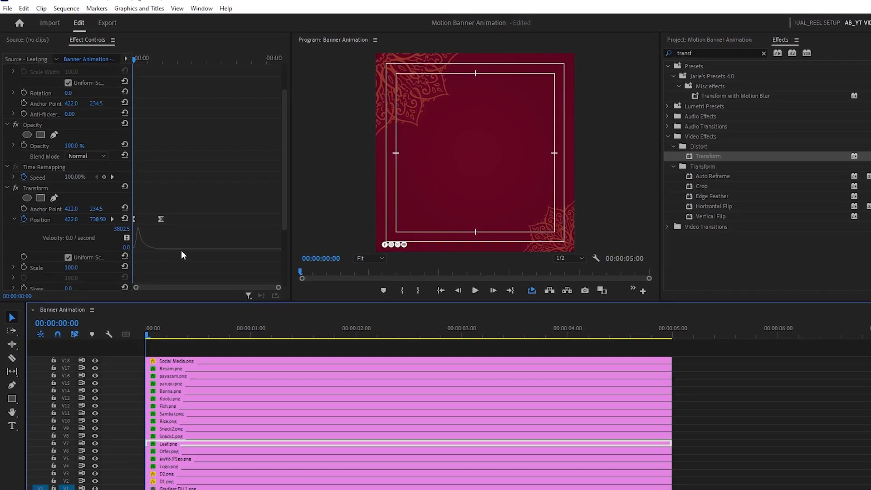
{"action": "left_click", "coordinate": [170, 449]}
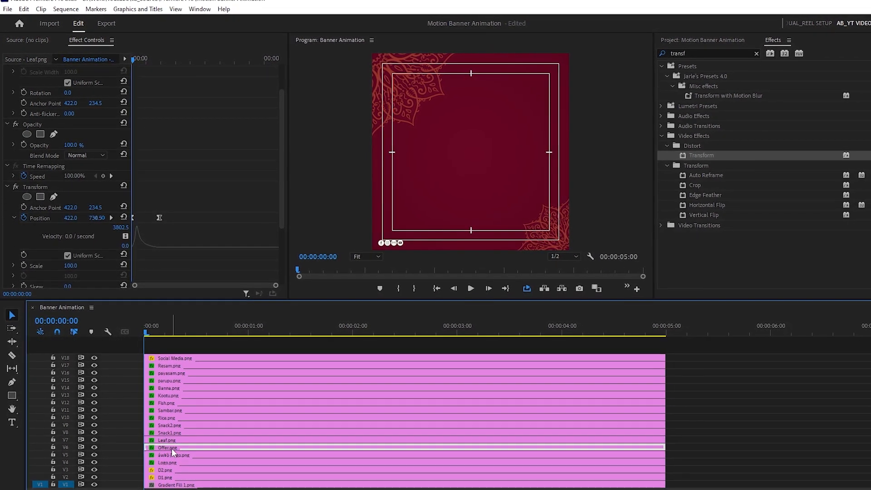
{"action": "left_click", "coordinate": [172, 409]}
{"action": "scroll", "coordinate": [182, 244], "scroll_direction": "down", "scroll_amount": 3}
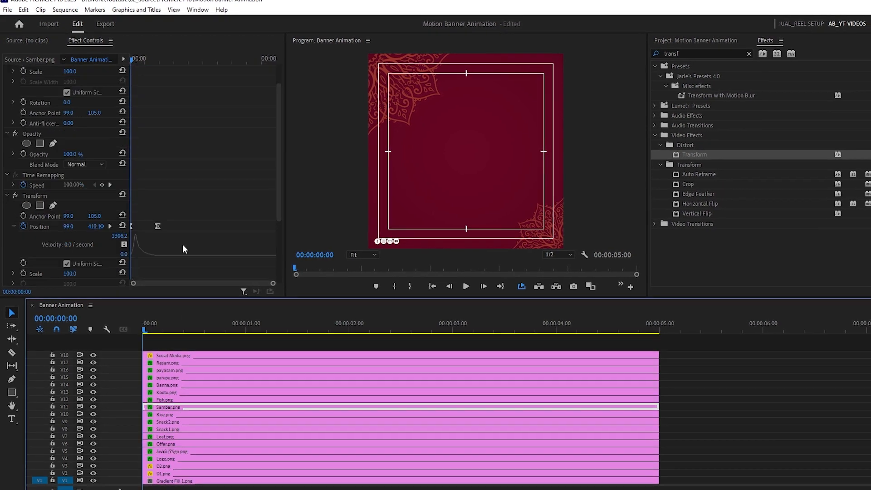
- Reapply Ease In and Ease Out to the Transform Rotation keyframes of the Resam.png clip
{"action": "left_click", "coordinate": [186, 361]}
{"action": "scroll", "coordinate": [187, 239], "scroll_direction": "down", "scroll_amount": 3}
{"action": "scroll", "coordinate": [216, 241], "scroll_direction": "down", "scroll_amount": 1}
{"action": "left_click", "coordinate": [154, 242]}
{"action": "right_click", "coordinate": [154, 242]}
{"action": "left_click", "coordinate": [185, 376]}
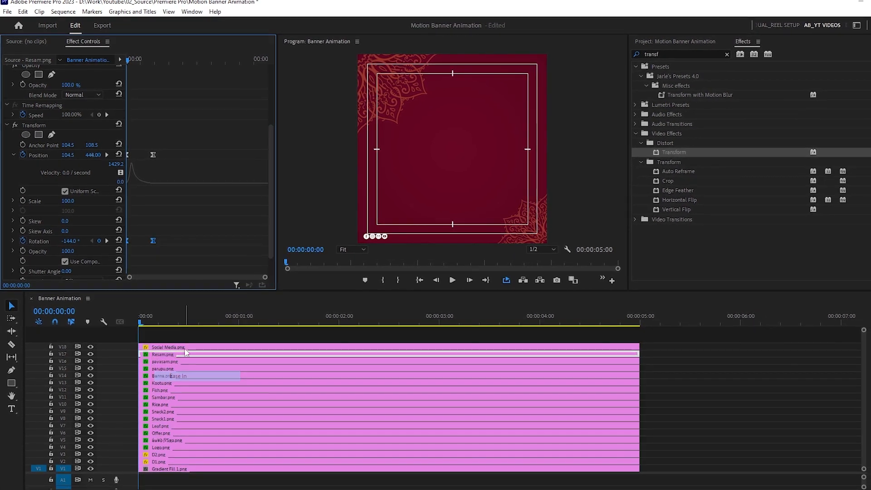
{"action": "right_click", "coordinate": [154, 242]}
{"action": "left_click", "coordinate": [182, 384]}
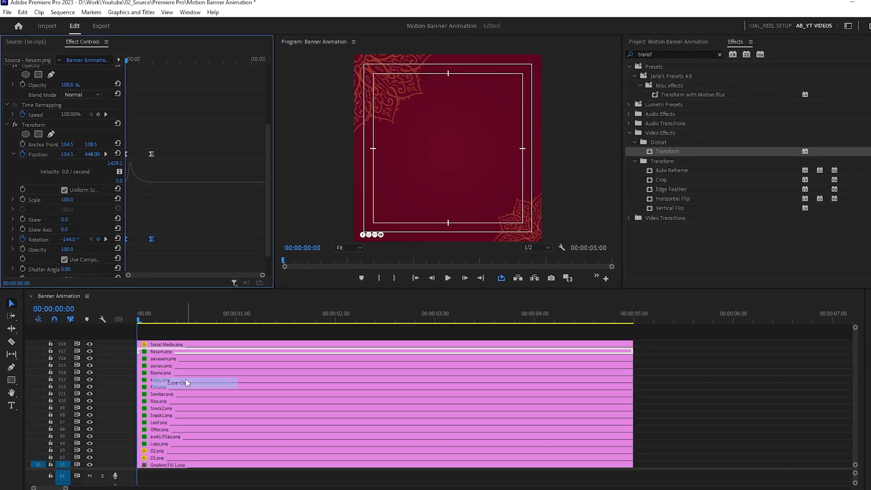
- Reshape the Resam.png Rotation velocity curve by pulling the end keyframe's handle toward the start, giving a fast start and slow finish
{"action": "left_click", "coordinate": [13, 238]}
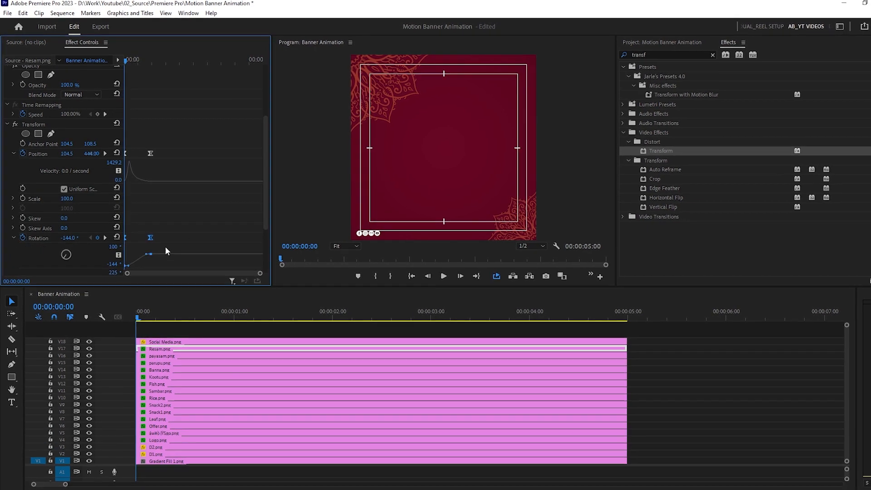
{"action": "scroll", "coordinate": [165, 247], "scroll_direction": "down", "scroll_amount": 2}
{"action": "left_click_drag", "start_coordinate": [146, 216], "coordinate": [131, 216]}
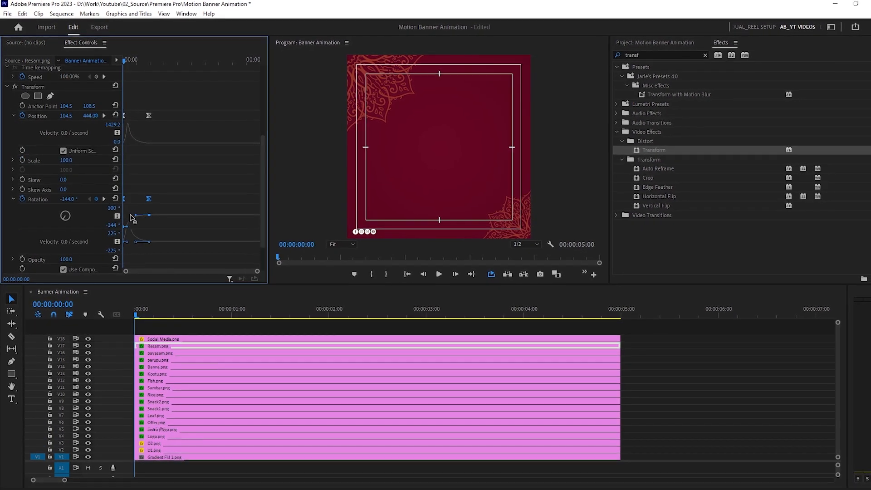
- Preview the opening to check the Resam.png rotation and return to the first frame
{"action": "key", "text": "space"}
{"action": "left_click", "coordinate": [154, 61]}
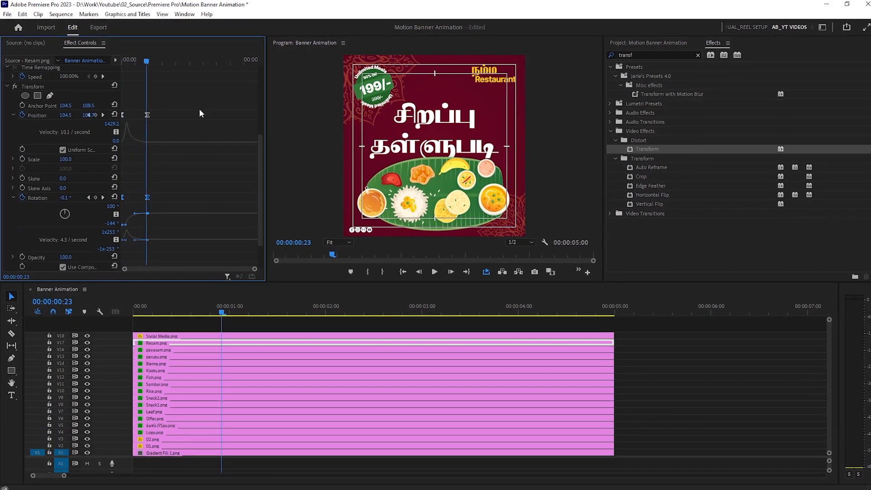
{"action": "key", "text": "space"}
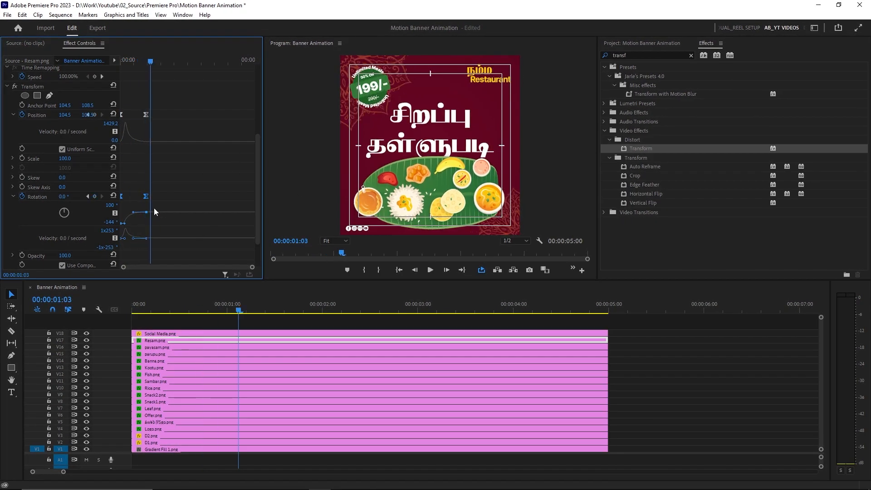
{"action": "left_click_drag", "start_coordinate": [132, 61], "coordinate": [113, 63]}
- Copy the Resam.png Rotation keyframes to the payasam.png Transform Rotation at the first frame and play the result
{"action": "left_click_drag", "start_coordinate": [162, 180], "coordinate": [112, 199]}
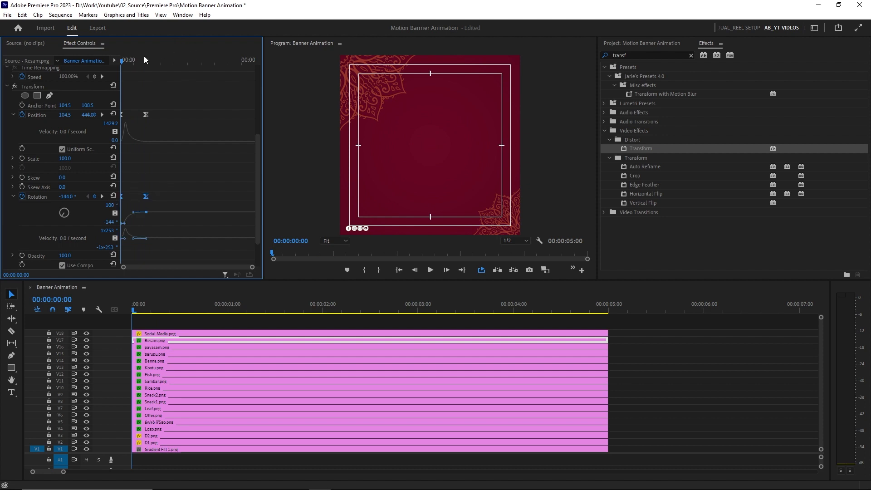
{"action": "left_click_drag", "start_coordinate": [144, 59], "coordinate": [146, 60]}
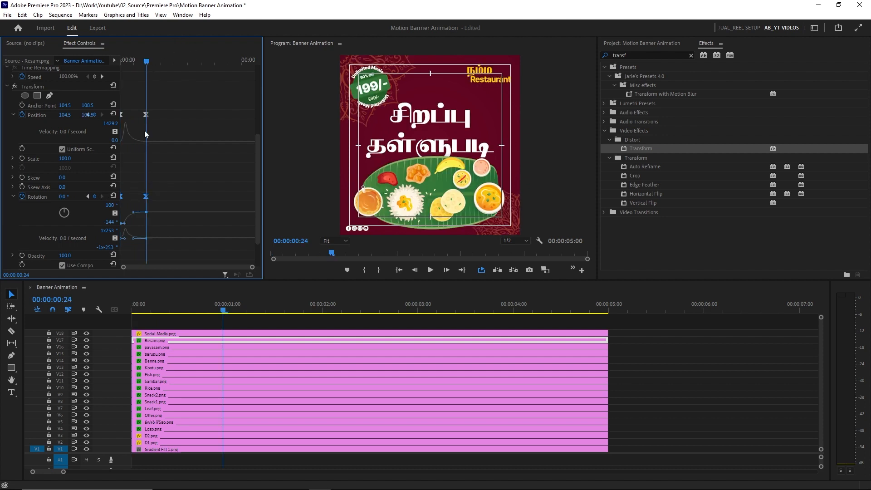
{"action": "left_click", "coordinate": [171, 346]}
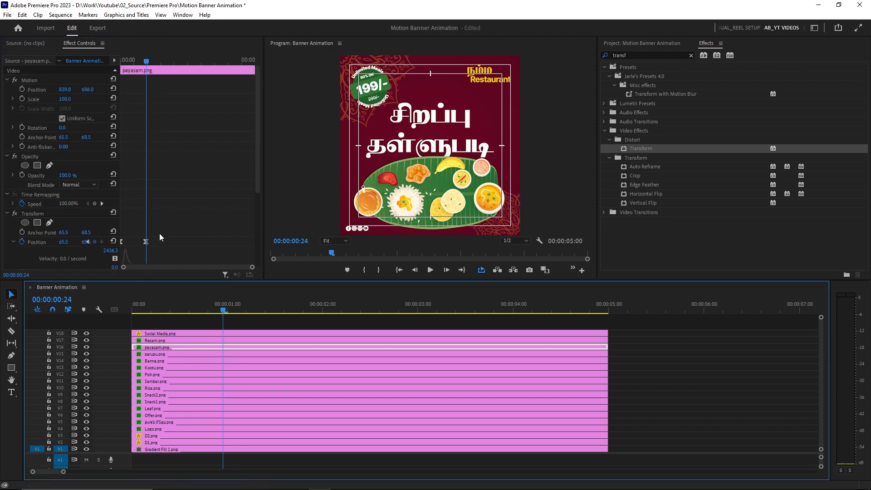
{"action": "scroll", "coordinate": [159, 236], "scroll_direction": "down", "scroll_amount": 5}
{"action": "left_click_drag", "start_coordinate": [136, 63], "coordinate": [112, 68]}
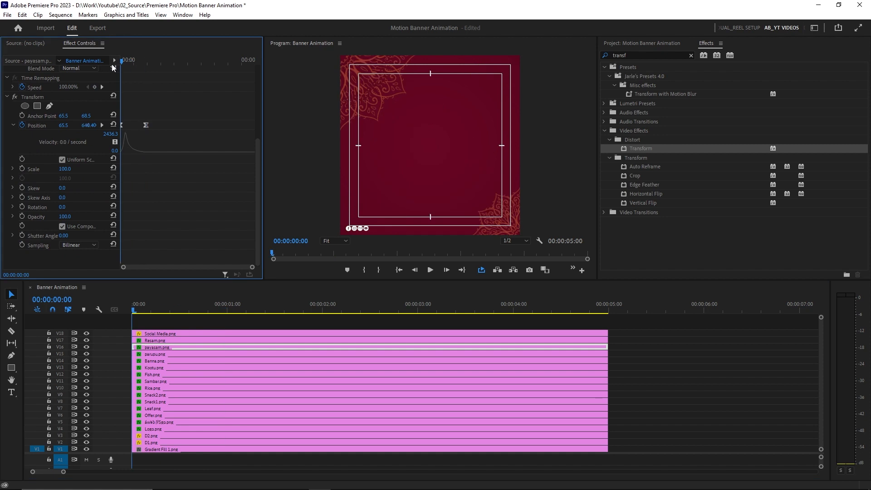
{"action": "key", "text": "space"}
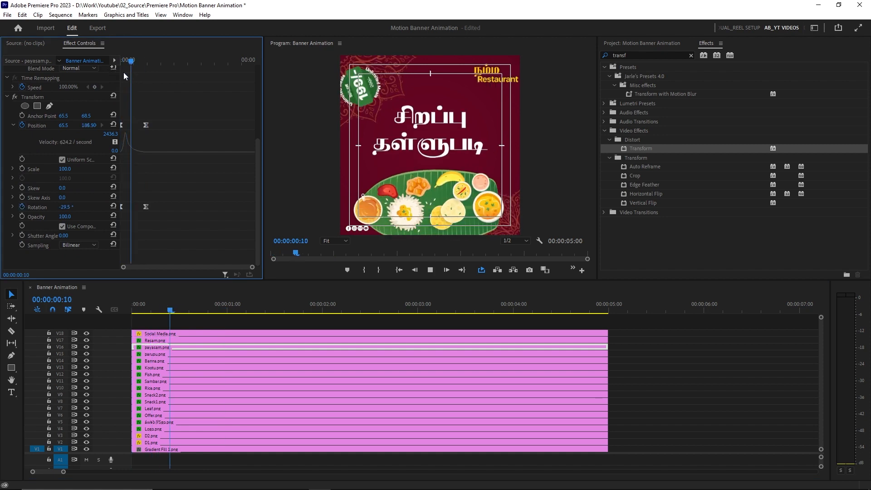
- Paste the copied Rotation keyframes onto the parupu.png Transform Rotation at the first frame and play the result
{"action": "left_click", "coordinate": [167, 355]}
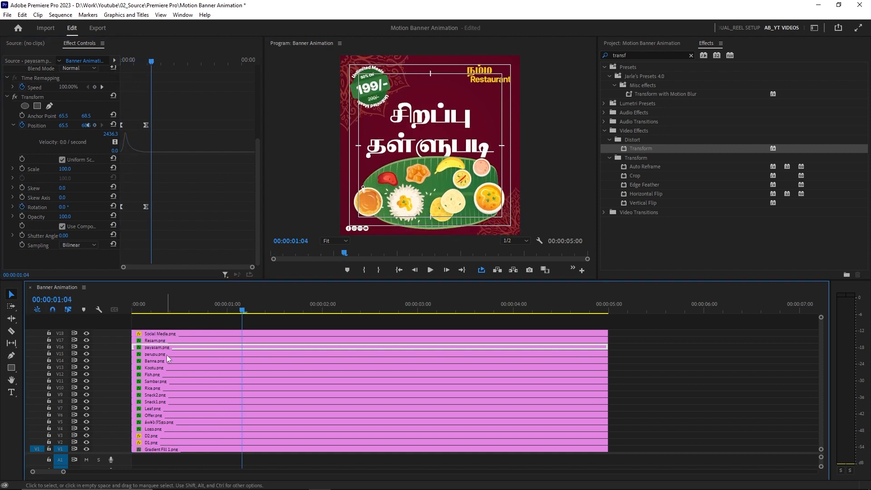
{"action": "key", "text": "Home"}
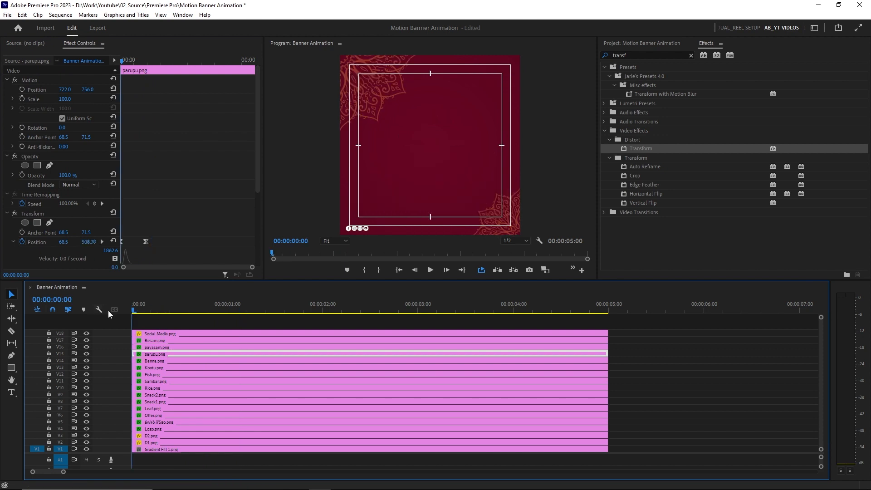
{"action": "key", "text": "space"}
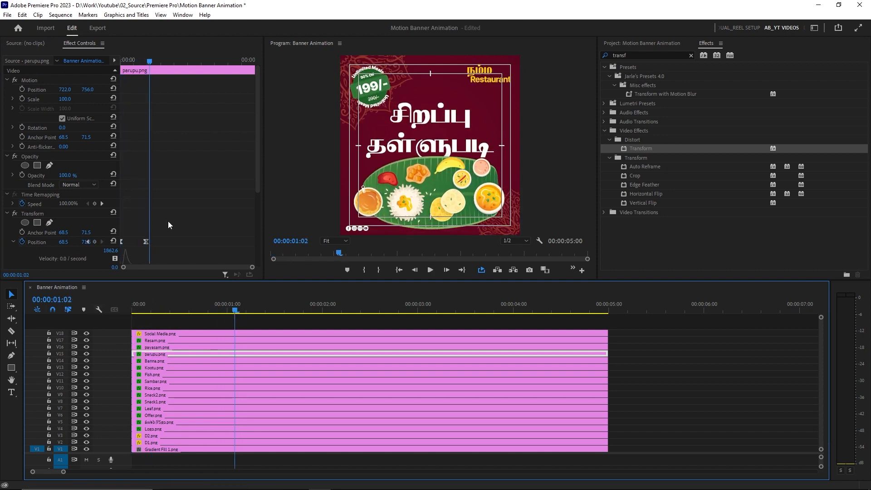
{"action": "scroll", "coordinate": [168, 225], "scroll_direction": "down", "scroll_amount": 5}
{"action": "left_click", "coordinate": [40, 207]}
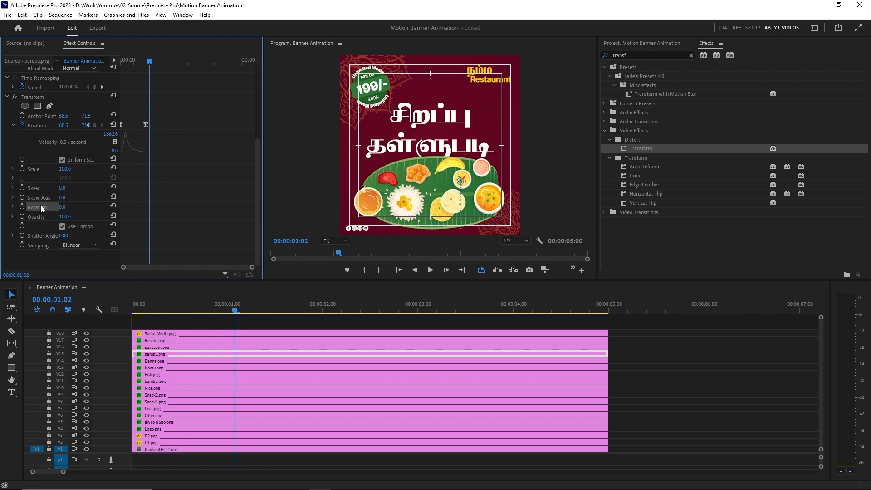
{"action": "key", "text": "ctrl+v"}
{"action": "key", "text": "ctrl+z"}
{"action": "left_click_drag", "start_coordinate": [135, 60], "coordinate": [122, 59]}
{"action": "key", "text": "ctrl+shift+z"}
{"action": "key", "text": "space"}
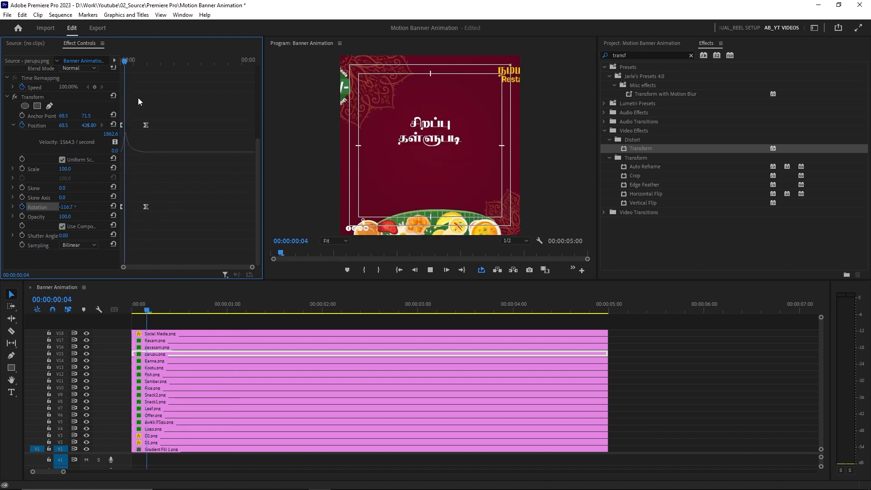
- Paste the copied Rotation keyframes onto the Sambar.png Transform Rotation at the first frame
{"action": "left_click", "coordinate": [165, 381]}
{"action": "key", "text": "Home"}
{"action": "scroll", "coordinate": [158, 184], "scroll_direction": "down", "scroll_amount": 2}
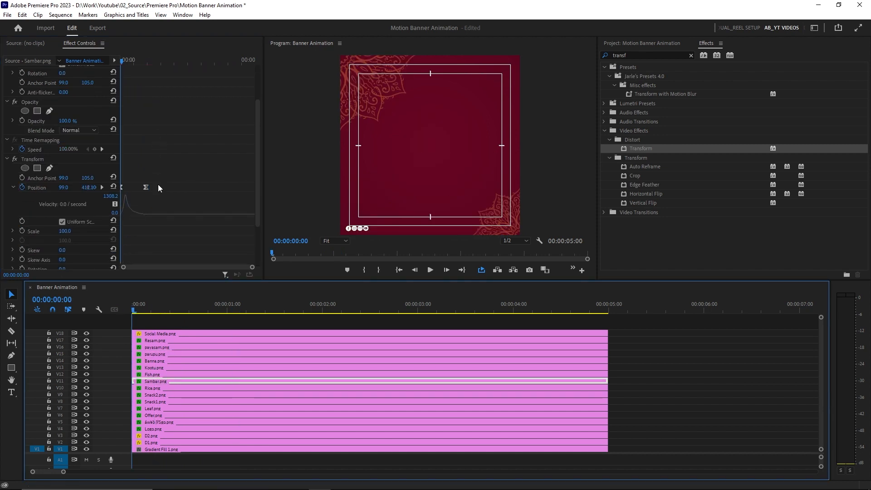
{"action": "scroll", "coordinate": [204, 216], "scroll_direction": "down", "scroll_amount": 2}
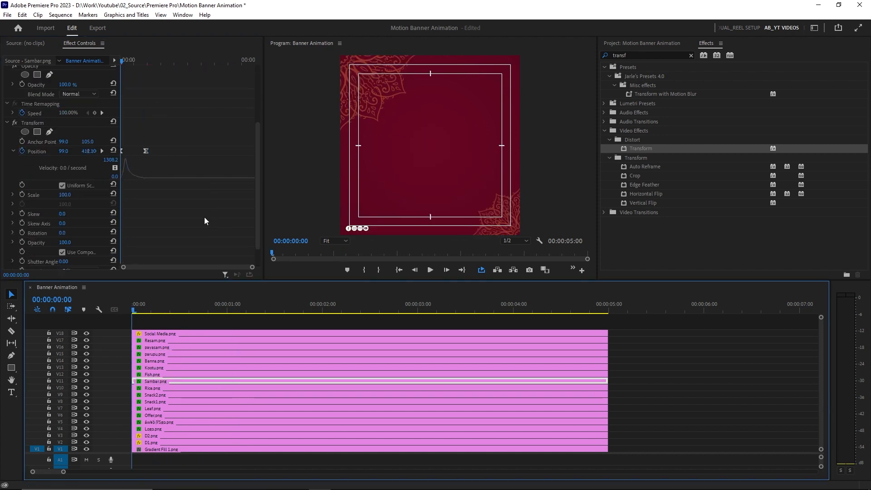
{"action": "left_click", "coordinate": [43, 231]}
{"action": "key", "text": "ctrl+v"}
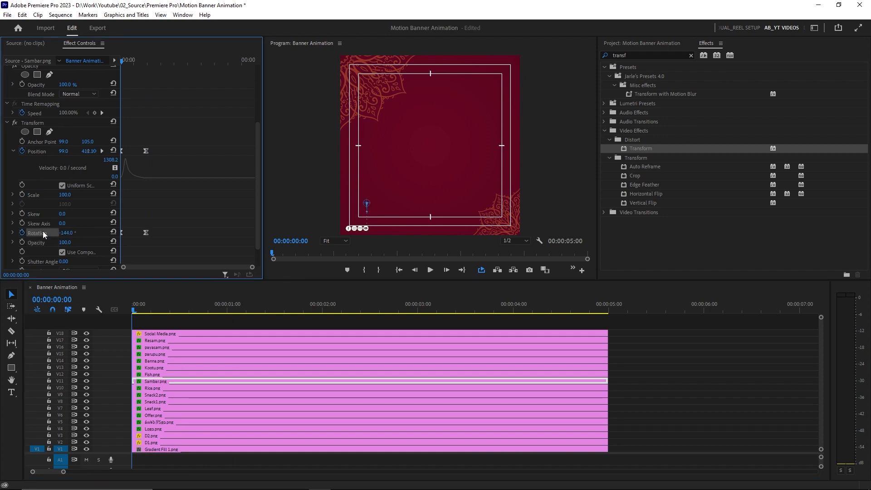
- Preview the opening from the first frame to check the rotating food images
{"action": "key", "text": "space"}
{"action": "key", "text": "space"}
{"action": "left_click_drag", "start_coordinate": [131, 61], "coordinate": [89, 69]}
{"action": "key", "text": "space"}
{"action": "key", "text": "space"}
{"action": "key", "text": "space"}
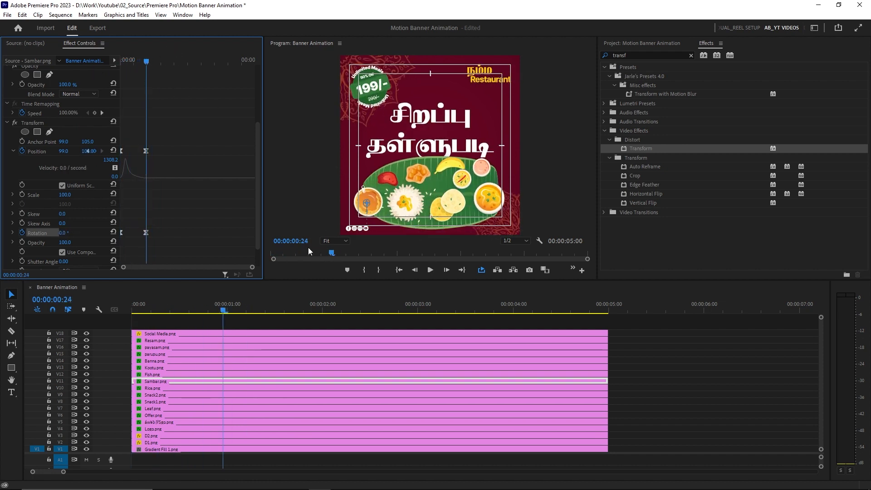
{"action": "left_click_drag", "start_coordinate": [183, 317], "coordinate": [119, 314]}
{"action": "key", "text": "space"}
{"action": "key", "text": "space"}
- Apply the Transform effect to Social Media.png and keyframe its Position, with the resting position placed a little after the first frame
{"action": "left_click", "coordinate": [172, 332]}
{"action": "left_click_drag", "start_coordinate": [640, 148], "coordinate": [49, 244]}
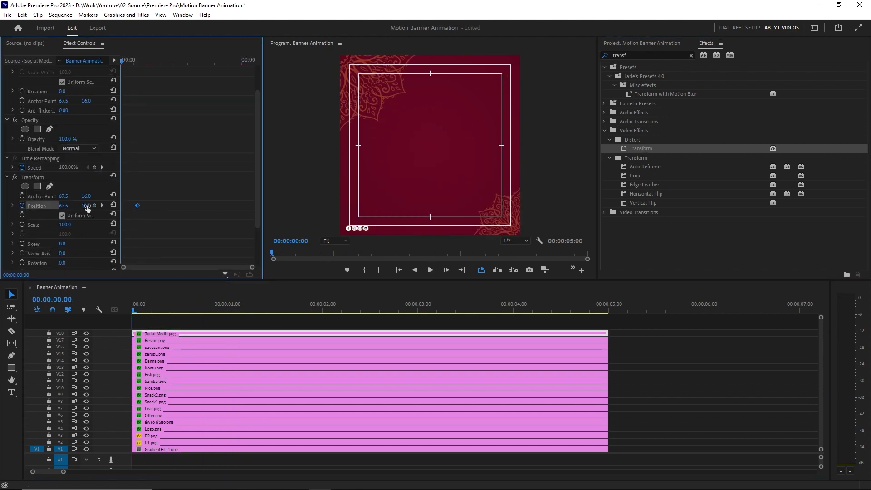
- Apply Ease In and Ease Out to the Social Media.png Position keyframes and steepen the start of the velocity curve
{"action": "right_click", "coordinate": [137, 205]}
{"action": "left_click", "coordinate": [272, 335]}
{"action": "right_click", "coordinate": [137, 205]}
{"action": "left_click", "coordinate": [272, 345]}
{"action": "left_click_drag", "start_coordinate": [135, 232], "coordinate": [122, 233]}
- Preview the opening to check the entrance of the social media icons
{"action": "key", "text": "space"}
{"action": "key", "text": "space"}
{"action": "left_click_drag", "start_coordinate": [128, 60], "coordinate": [109, 66]}
{"action": "key", "text": "space"}
{"action": "key", "text": "space"}
- Move the last Position keyframe of Social Media.png slightly later and replay the opening
{"action": "left_click", "coordinate": [108, 65]}
{"action": "left_click_drag", "start_coordinate": [138, 206], "coordinate": [140, 206]}
{"action": "left_click", "coordinate": [171, 140]}
{"action": "left_click_drag", "start_coordinate": [176, 310], "coordinate": [127, 317]}
{"action": "key", "text": "space"}
{"action": "key", "text": "space"}
{"action": "left_click", "coordinate": [150, 326]}
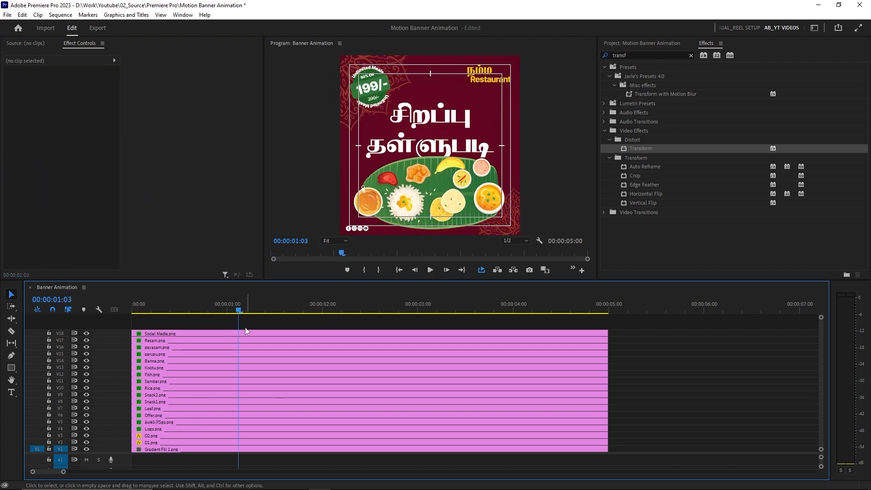
- Shift the Logo.png clip slightly later on its track and replay the opening
{"action": "left_click", "coordinate": [152, 429]}
{"action": "scroll", "coordinate": [145, 435], "scroll_direction": "up", "scroll_amount": 2}
{"action": "left_click_drag", "start_coordinate": [145, 431], "coordinate": [153, 430]}
{"action": "left_click_drag", "start_coordinate": [142, 312], "coordinate": [121, 313]}
{"action": "key", "text": "space"}
{"action": "key", "text": "space"}
- Try starting the Logo.png clip much later, replay the opening, and undo the shift
{"action": "left_click_drag", "start_coordinate": [162, 429], "coordinate": [218, 428]}
{"action": "left_click_drag", "start_coordinate": [144, 312], "coordinate": [125, 325]}
{"action": "key", "text": "space"}
{"action": "key", "text": "space"}
{"action": "left_click", "coordinate": [160, 312]}
{"action": "key", "text": "space"}
{"action": "key", "text": "space"}
{"action": "key", "text": "ctrl+z"}
- Shift the title clip on V5 to start at about 00:00:00:08 and move Offer.png to start after the other clips
{"action": "left_click_drag", "start_coordinate": [186, 423], "coordinate": [232, 424]}
{"action": "left_click_drag", "start_coordinate": [150, 311], "coordinate": [123, 302]}
{"action": "key", "text": "space"}
{"action": "key", "text": "space"}
{"action": "left_click_drag", "start_coordinate": [187, 310], "coordinate": [445, 414]}
{"action": "left_click", "coordinate": [195, 414]}
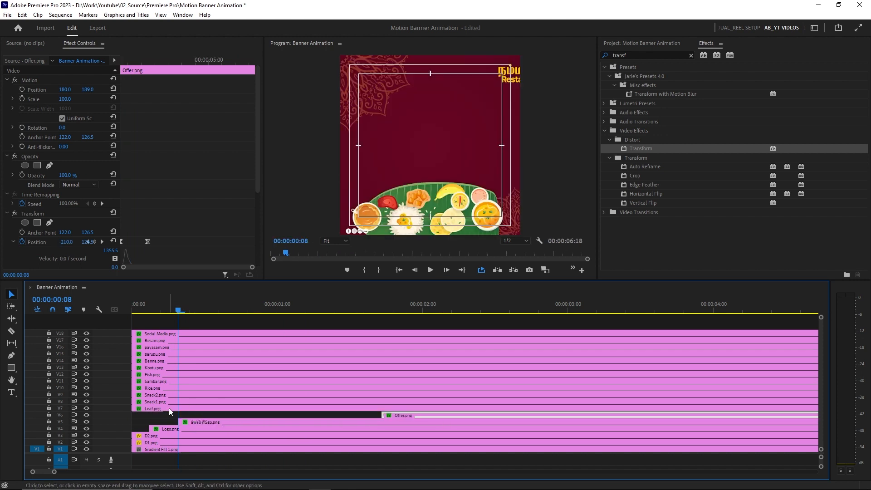
- Shift all food clips from Leaf.png to Resam.png together so they start shortly after the title clip, and replay the opening
{"action": "mouse_move", "coordinate": [165, 414]}
{"action": "left_mouse_down"}
{"action": "mouse_move", "coordinate": [158, 414]}
{"action": "mouse_move", "coordinate": [154, 339]}
{"action": "left_mouse_up"}
{"action": "left_click_drag", "start_coordinate": [169, 347], "coordinate": [245, 350]}
{"action": "key", "text": "space"}
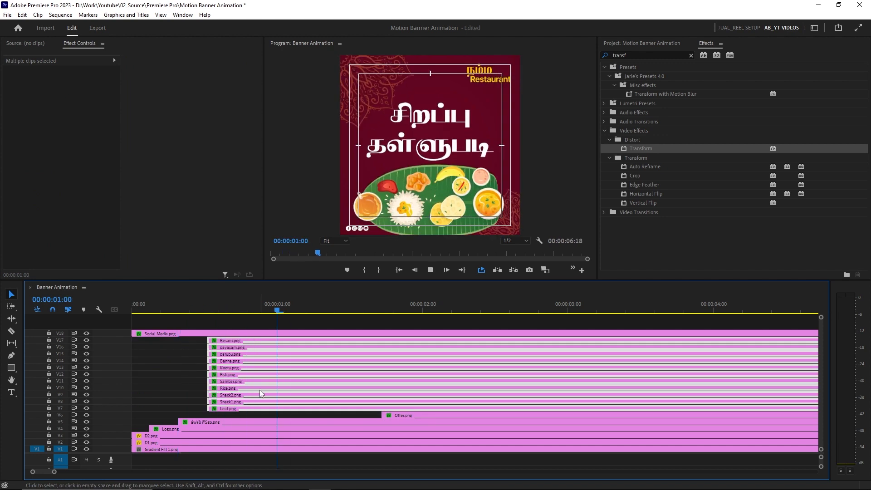
{"action": "key", "text": "space"}
{"action": "left_click", "coordinate": [186, 360]}
{"action": "left_click", "coordinate": [201, 307]}
{"action": "key", "text": "space"}
{"action": "key", "text": "space"}
- Stagger the starts of Resam.png, payasam.png, parupu.png and Sambar.png after the remaining food clips and preview the timing
{"action": "left_click_drag", "start_coordinate": [241, 338], "coordinate": [293, 343]}
{"action": "left_click_drag", "start_coordinate": [268, 347], "coordinate": [305, 353]}
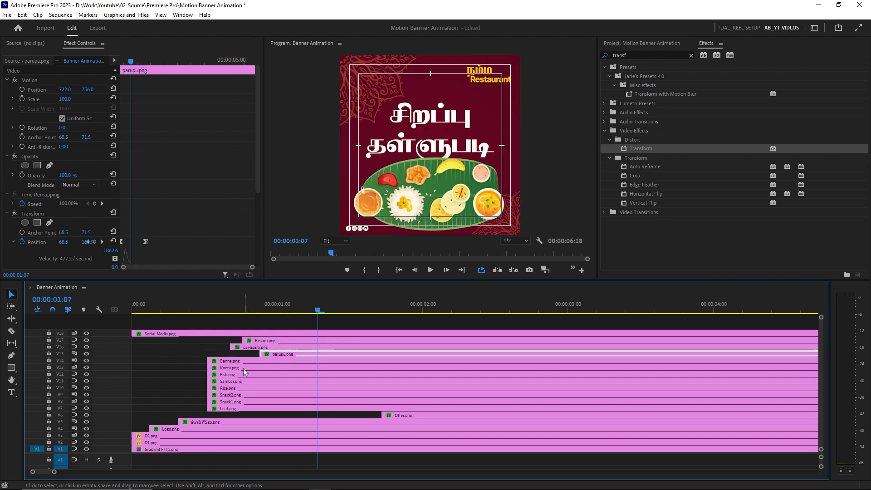
{"action": "left_click_drag", "start_coordinate": [234, 384], "coordinate": [282, 379]}
{"action": "left_click", "coordinate": [241, 303]}
{"action": "key", "text": "space"}
{"action": "key", "text": "space"}
- Offset Snack2.png, Snack1.png, Fish.png and Kootu.png to different later start times
{"action": "left_click_drag", "start_coordinate": [228, 394], "coordinate": [297, 393]}
{"action": "left_click", "coordinate": [233, 402], "text": "shift"}
{"action": "left_click_drag", "start_coordinate": [228, 374], "coordinate": [240, 374]}
- Try moving Banna.png later onto the Kootu.png track and Rice.png slightly later, preview, and undo these moves
{"action": "left_click_drag", "start_coordinate": [235, 368], "coordinate": [346, 365]}
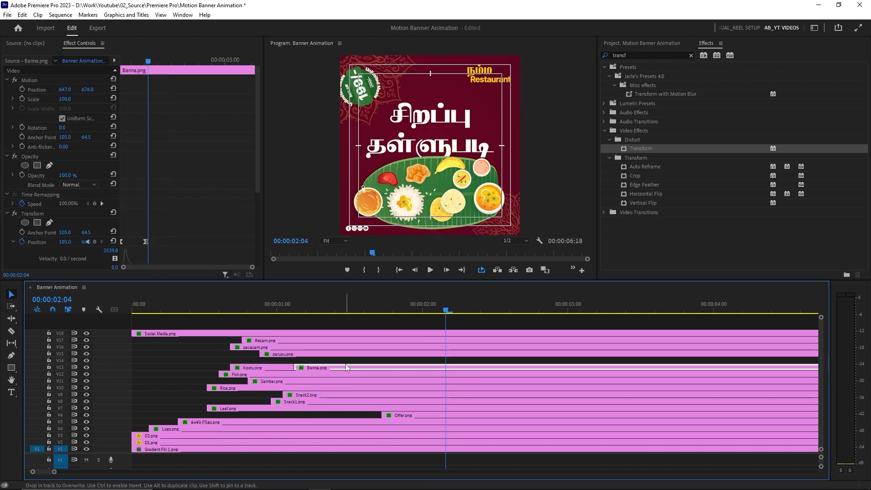
{"action": "left_click_drag", "start_coordinate": [246, 389], "coordinate": [223, 390]}
{"action": "left_click", "coordinate": [199, 304]}
{"action": "key", "text": "space"}
{"action": "key", "text": "space"}
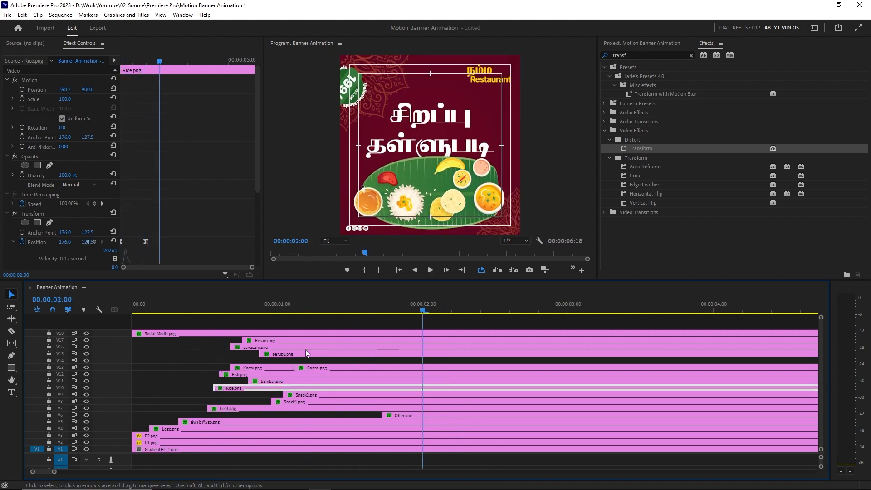
{"action": "key", "text": "ctrl+z"}
{"action": "key", "text": "ctrl+z"}
{"action": "key", "text": "ctrl+z"}
- Start Banna.png last among the food clips on its own track, start Rice.png just after Leaf.png, and preview
{"action": "left_click_drag", "start_coordinate": [257, 362], "coordinate": [343, 362]}
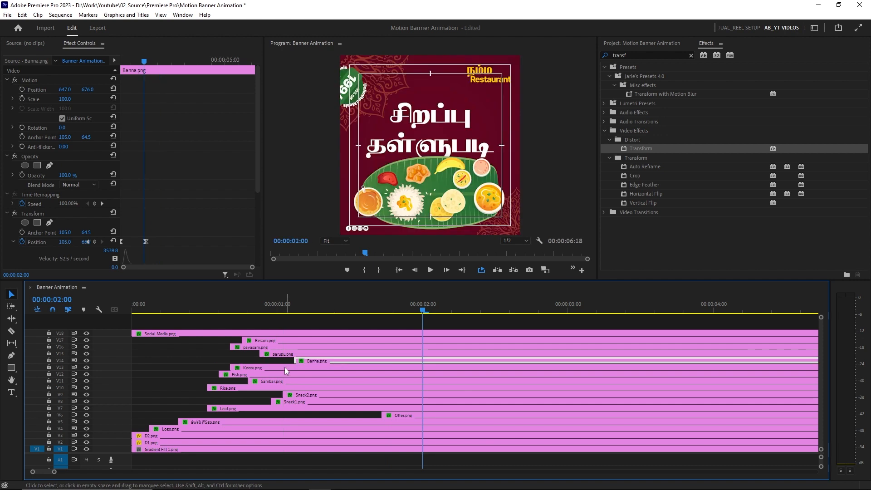
{"action": "left_click_drag", "start_coordinate": [223, 391], "coordinate": [234, 387]}
{"action": "scroll", "coordinate": [210, 383], "scroll_direction": "up", "scroll_amount": 5}
{"action": "left_click", "coordinate": [196, 299]}
{"action": "key", "text": "space"}
- Start the Offer.png clip slightly earlier and replay the banner, stopping at 00:00:05:00
{"action": "scroll", "coordinate": [265, 380], "scroll_direction": "down", "scroll_amount": 8}
{"action": "scroll", "coordinate": [265, 381], "scroll_direction": "down", "scroll_amount": 1}
{"action": "left_click_drag", "start_coordinate": [256, 415], "coordinate": [245, 414]}
{"action": "left_click_drag", "start_coordinate": [219, 310], "coordinate": [138, 312]}
{"action": "key", "text": "space"}
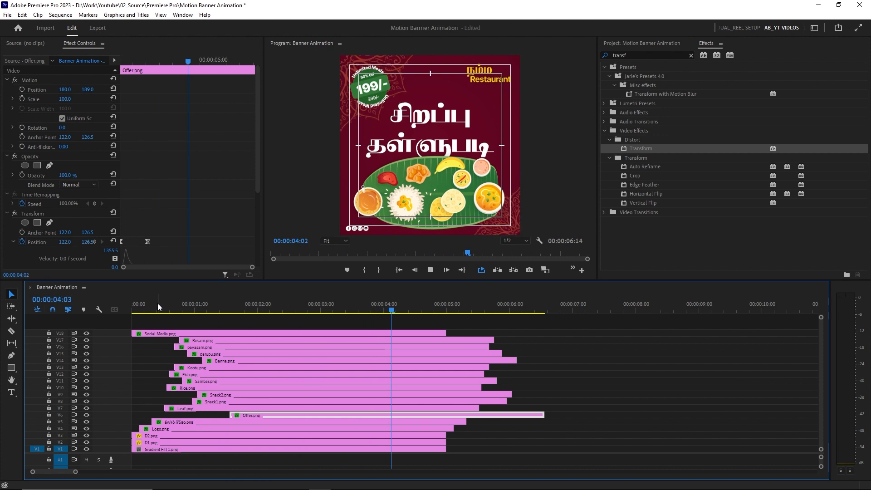
{"action": "left_click", "coordinate": [445, 303]}
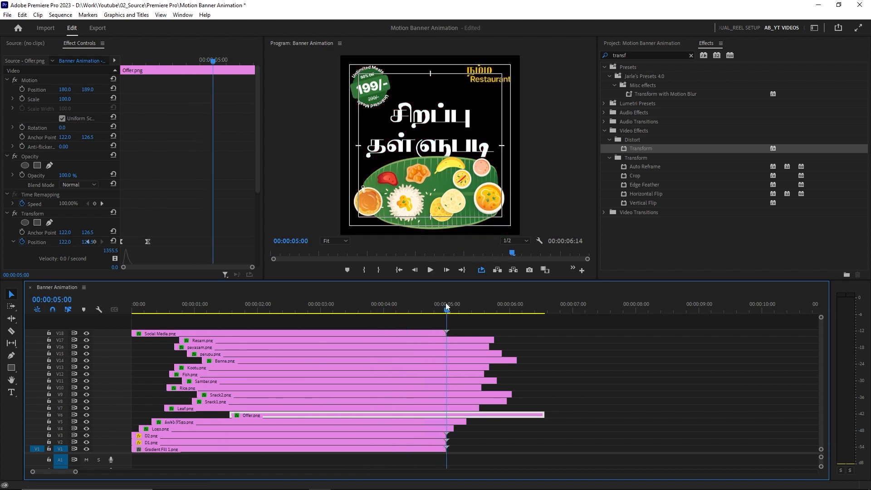
- Remove the clip ends beyond 00:00:05:00, start Social Media.png later with its end trimmed to that point, and preview
{"action": "left_click_drag", "start_coordinate": [546, 322], "coordinate": [452, 435]}
{"action": "key", "text": "ctrl+k"}
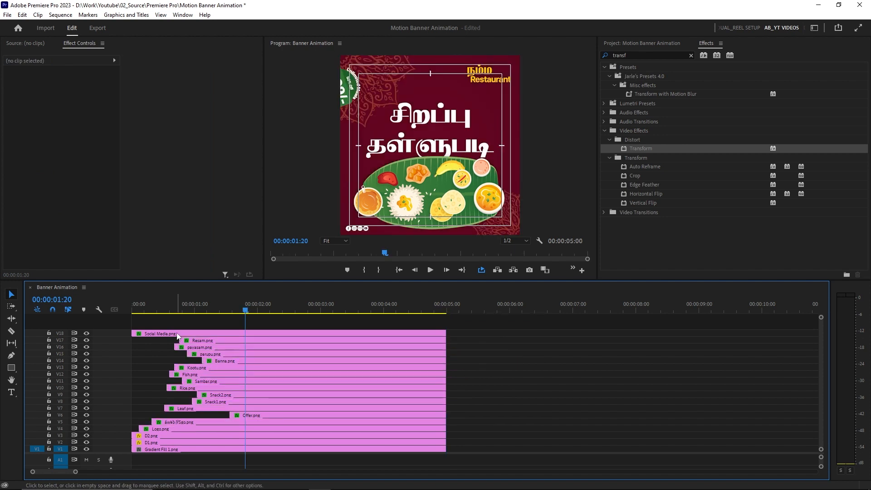
{"action": "left_click_drag", "start_coordinate": [177, 334], "coordinate": [255, 336]}
{"action": "left_click_drag", "start_coordinate": [522, 333], "coordinate": [442, 332]}
{"action": "left_click_drag", "start_coordinate": [244, 310], "coordinate": [275, 317]}
{"action": "key", "text": "space"}
{"action": "key", "text": "space"}
- Keyframe the Transform Scale of Offer.png from 00:00:02:15, raising it to 130 thirteen frames later
{"action": "left_click", "coordinate": [181, 422]}
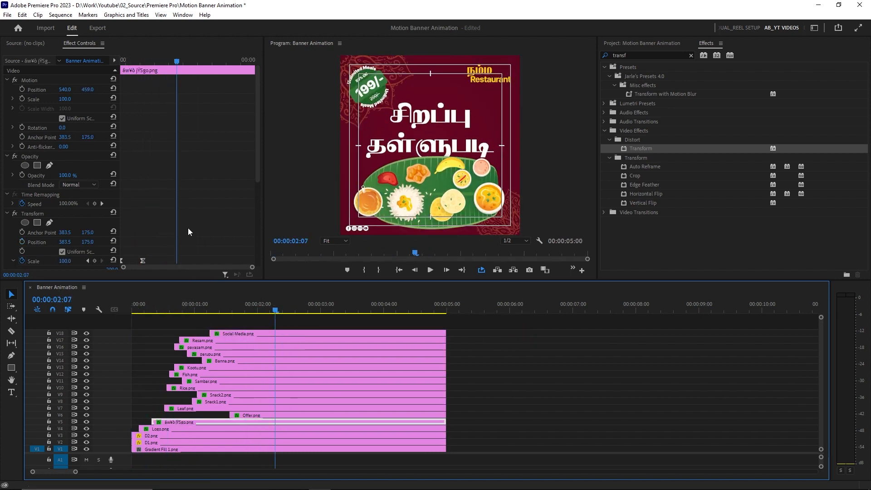
{"action": "scroll", "coordinate": [187, 228], "scroll_direction": "down", "scroll_amount": 5}
{"action": "left_click", "coordinate": [245, 401]}
{"action": "left_click", "coordinate": [246, 414]}
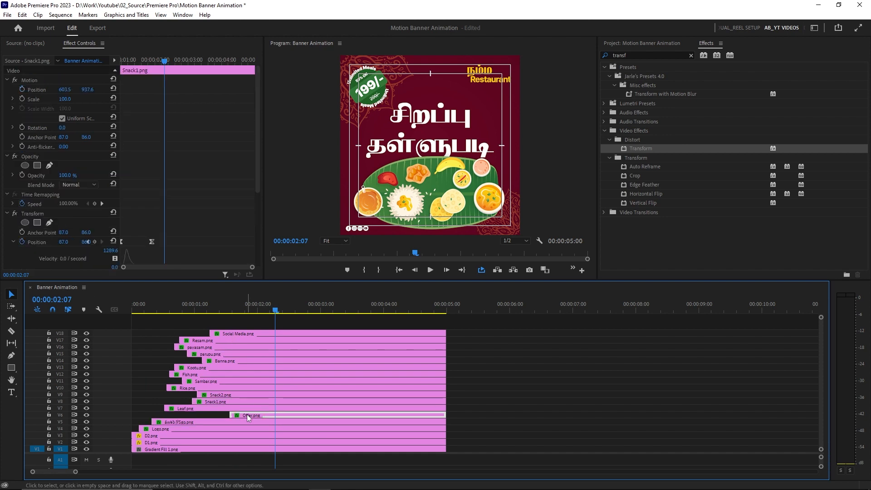
{"action": "scroll", "coordinate": [143, 212], "scroll_direction": "down", "scroll_amount": 5}
{"action": "left_click", "coordinate": [162, 61]}
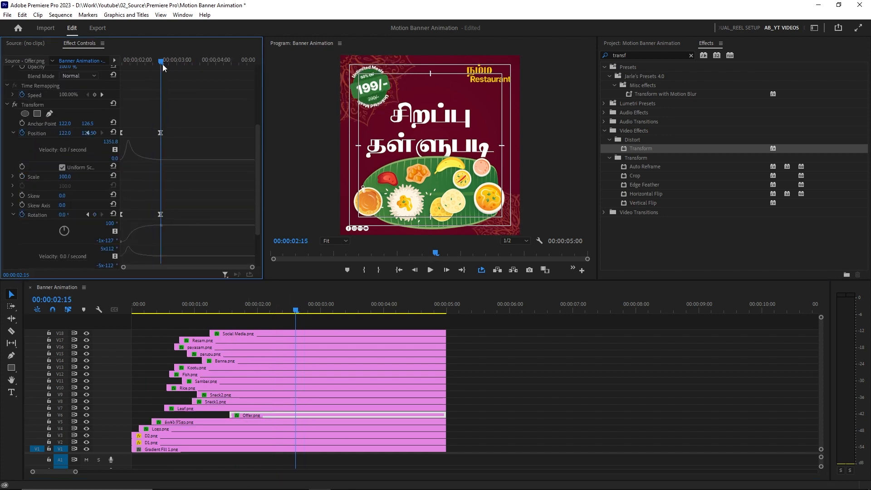
{"action": "left_click", "coordinate": [22, 176]}
{"action": "key", "text": "Right"}
{"action": "key", "text": "Right"}
{"action": "key", "text": "Right"}
{"action": "key", "text": "Right"}
{"action": "key", "text": "Right"}
{"action": "key", "text": "Right"}
{"action": "key", "text": "Right"}
{"action": "key", "text": "Right"}
{"action": "key", "text": "Right"}
{"action": "key", "text": "Right"}
{"action": "key", "text": "Right"}
{"action": "key", "text": "Right"}
{"action": "key", "text": "Right"}
{"action": "left_click", "coordinate": [65, 176]}
{"action": "type", "text": "130"}
{"action": "key", "text": "Return"}
- Apply Ease In and Ease Out to the Scale keyframes of Offer.png, shape the velocity graph, and preview the pulse
{"action": "left_click_drag", "start_coordinate": [169, 168], "coordinate": [155, 183]}
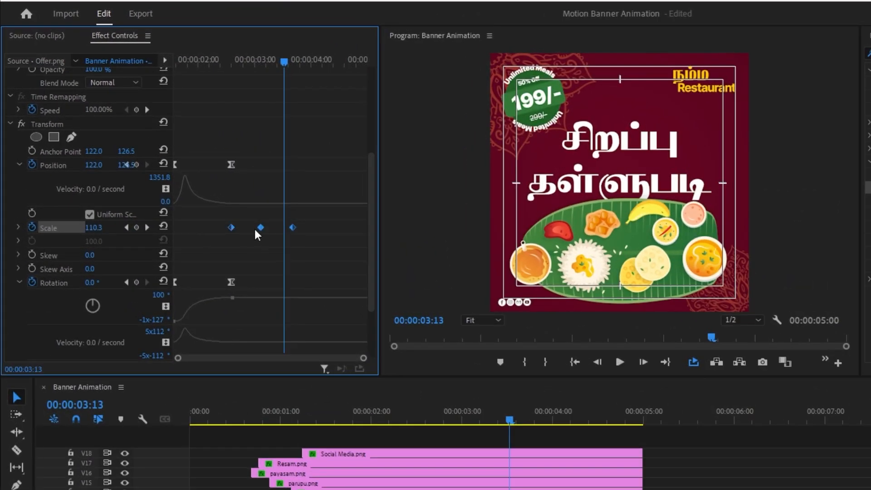
{"action": "right_click", "coordinate": [180, 177]}
{"action": "left_click", "coordinate": [229, 295]}
{"action": "right_click", "coordinate": [260, 228]}
{"action": "left_click", "coordinate": [290, 426]}
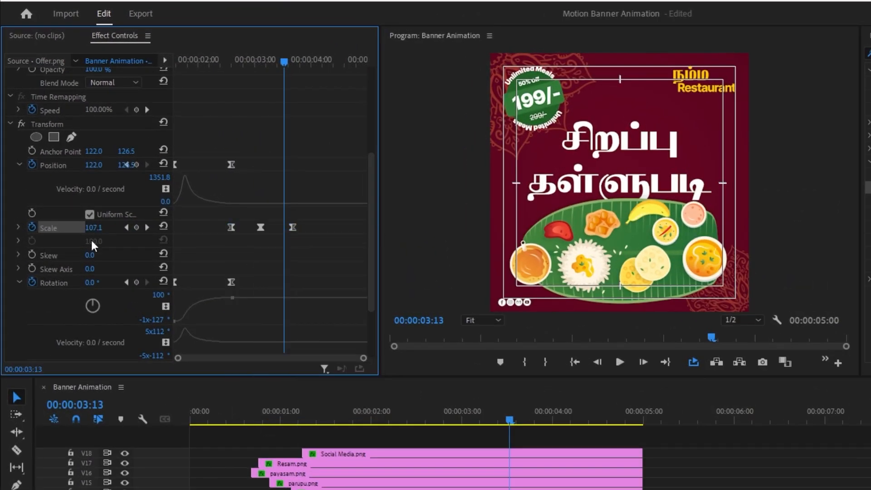
{"action": "left_click", "coordinate": [18, 228]}
{"action": "left_click_drag", "start_coordinate": [244, 259], "coordinate": [288, 253]}
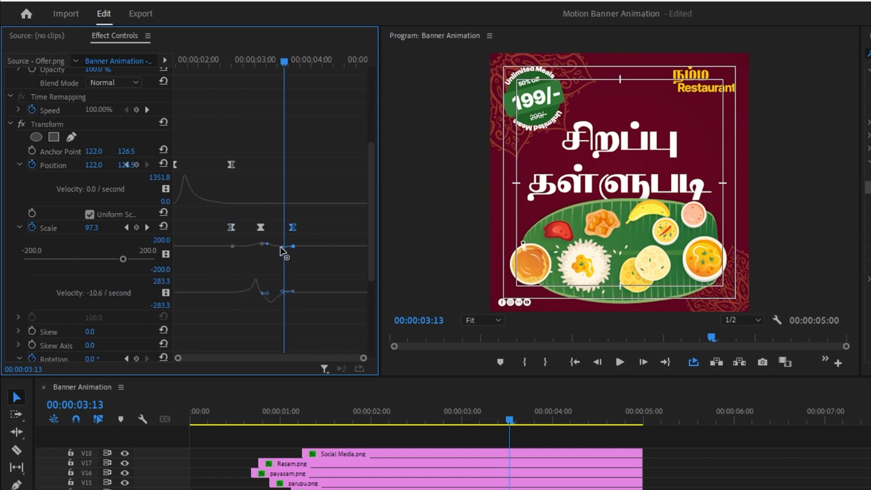
{"action": "left_click", "coordinate": [212, 62]}
{"action": "key", "text": "space"}
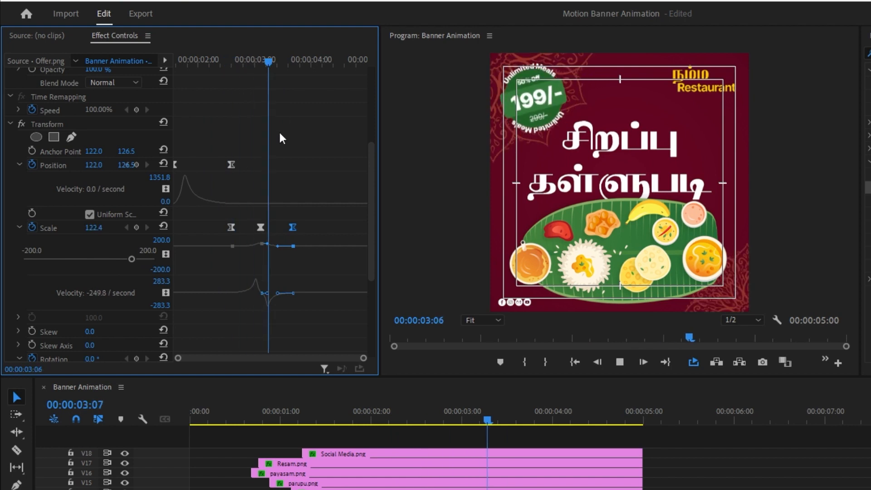
- Shift all three Scale keyframes of Offer.png later together and replay the badge's pulse
{"action": "left_click_drag", "start_coordinate": [229, 225], "coordinate": [275, 226]}
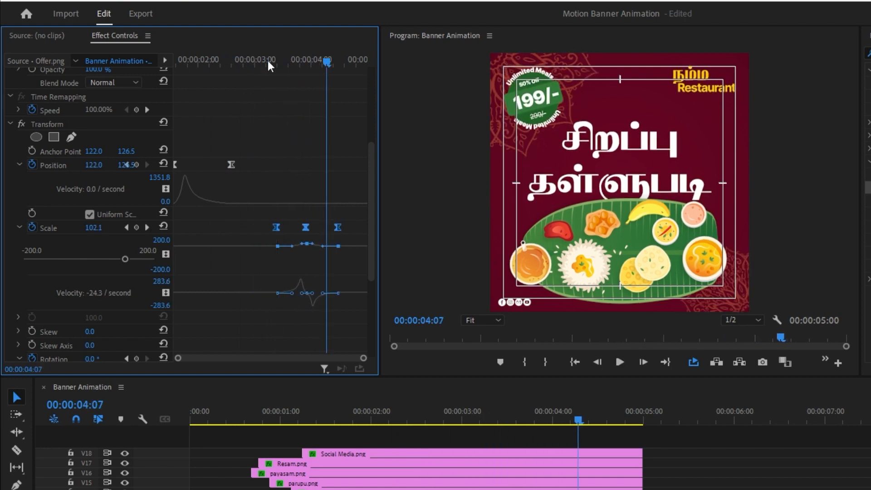
{"action": "key", "text": "space"}
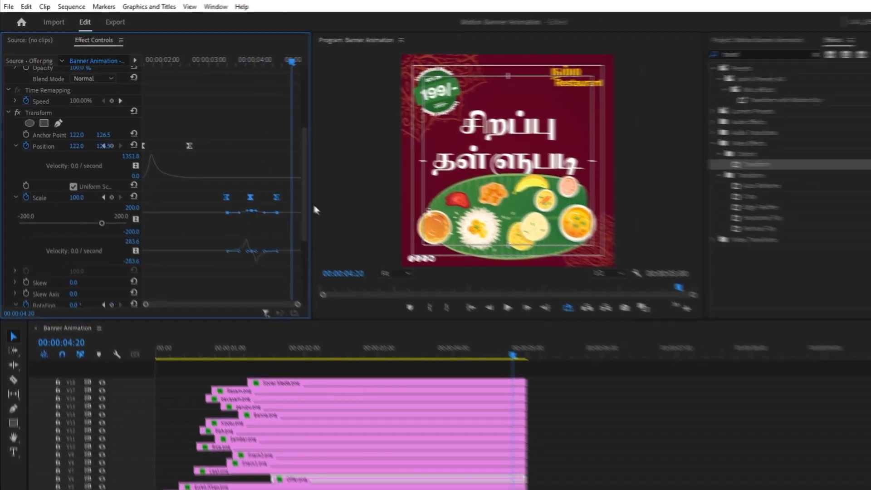
{"action": "left_click", "coordinate": [462, 409]}
{"action": "key", "text": "space"}
{"action": "key", "text": "space"}
- Extend the ends of all clips in the banner sequence to 00:00:07:00
{"action": "key", "text": "minus"}
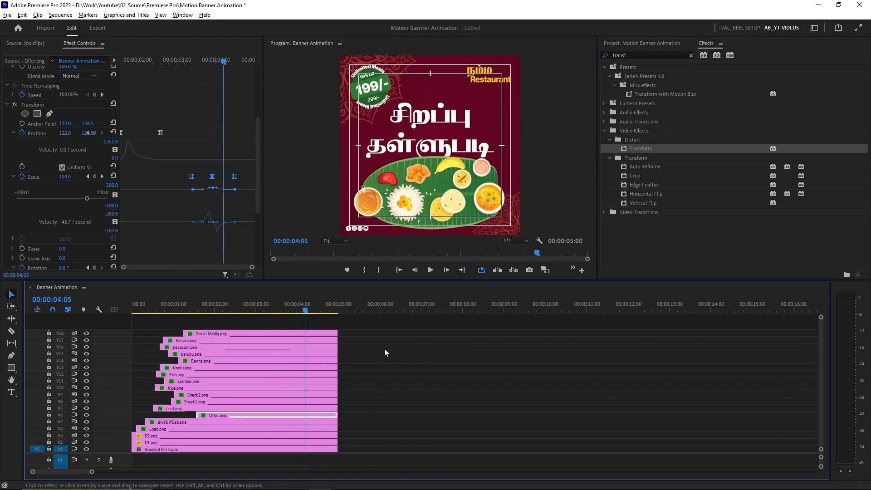
{"action": "key", "text": "ctrl+a"}
{"action": "left_click_drag", "start_coordinate": [336, 333], "coordinate": [420, 332]}
{"action": "left_click", "coordinate": [434, 336]}
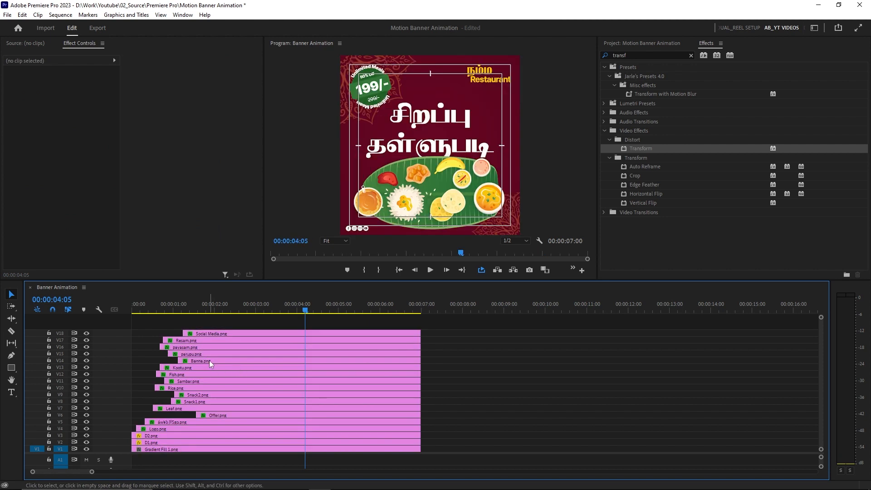
{"action": "left_click", "coordinate": [206, 309]}
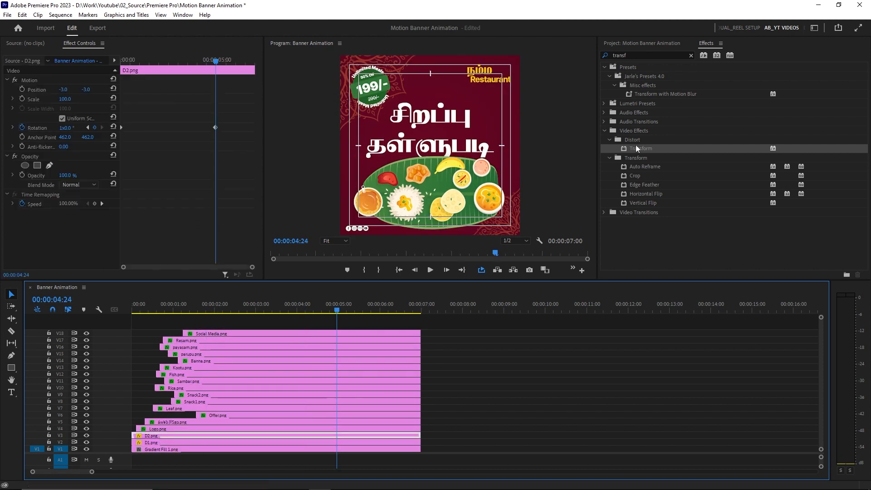
- Apply Transform to D2.png, keyframe its Position from 00:00:04:24 to 00:00:06:16 to slide it out of frame, ease both keyframes, and preview
{"action": "left_click_drag", "start_coordinate": [637, 148], "coordinate": [74, 225]}
{"action": "left_click", "coordinate": [242, 63]}
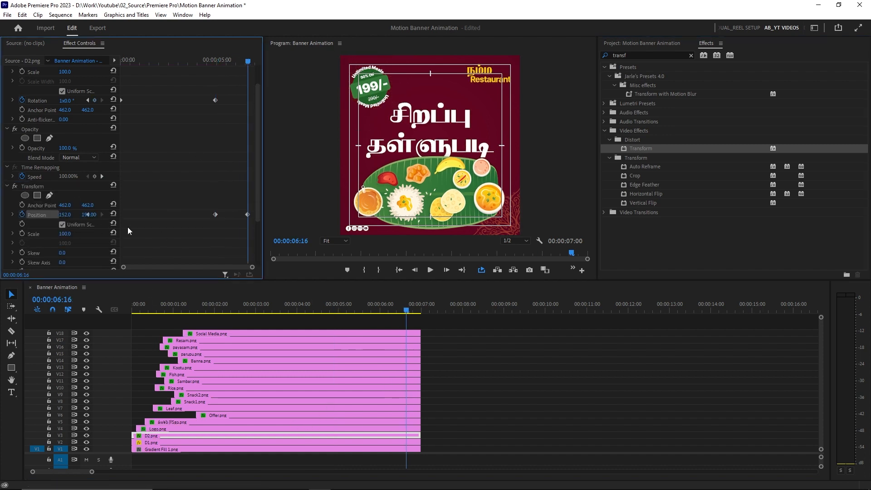
{"action": "right_click", "coordinate": [248, 214]}
{"action": "left_click", "coordinate": [381, 341]}
{"action": "right_click", "coordinate": [247, 214]}
{"action": "left_click", "coordinate": [381, 352]}
{"action": "left_click_drag", "start_coordinate": [222, 242], "coordinate": [241, 242]}
{"action": "left_click", "coordinate": [214, 61]}
{"action": "key", "text": "space"}
{"action": "key", "text": "space"}
- Move the last Rotation keyframe of D2.png to 00:00:06:16 and preview the exit
{"action": "left_click_drag", "start_coordinate": [215, 100], "coordinate": [249, 100]}
{"action": "left_click", "coordinate": [212, 62]}
{"action": "key", "text": "space"}
{"action": "key", "text": "space"}
- Move the last Rotation keyframe of D1.png to 00:00:06:16 and preview
{"action": "left_click", "coordinate": [336, 310]}
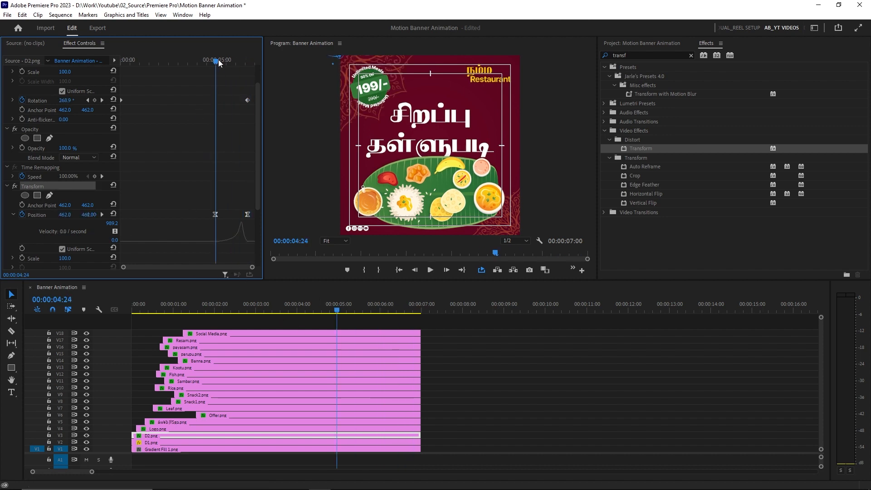
{"action": "left_click", "coordinate": [335, 442]}
{"action": "left_click_drag", "start_coordinate": [216, 128], "coordinate": [248, 128]}
{"action": "key", "text": "space"}
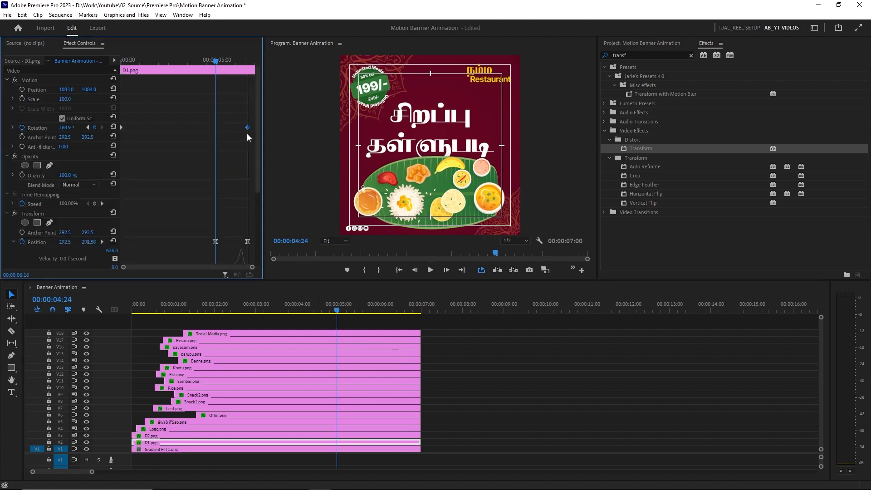
{"action": "key", "text": "space"}
- Push D1.png farther out of frame at its final Position keyframe at 00:00:06:16 and replay the banner
{"action": "left_click_drag", "start_coordinate": [67, 243], "coordinate": [160, 242]}
{"action": "left_click_drag", "start_coordinate": [369, 310], "coordinate": [392, 309]}
{"action": "left_click", "coordinate": [102, 242]}
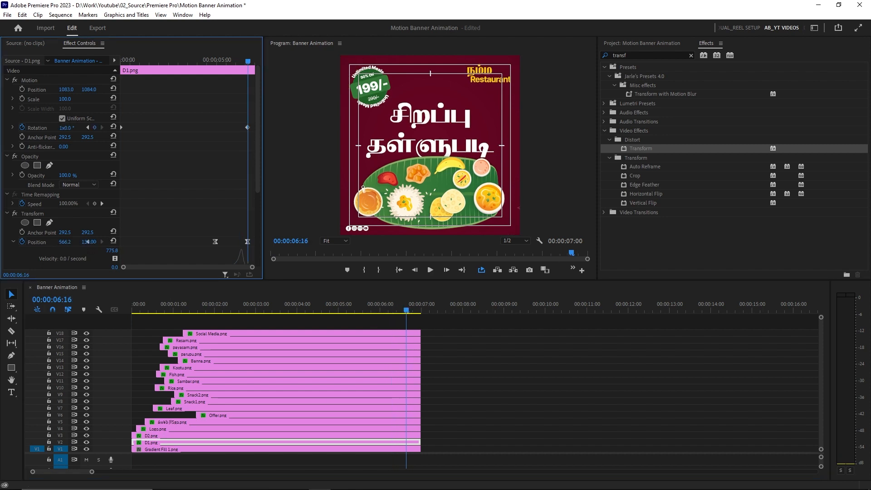
{"action": "left_click", "coordinate": [366, 302]}
{"action": "key", "text": "space"}
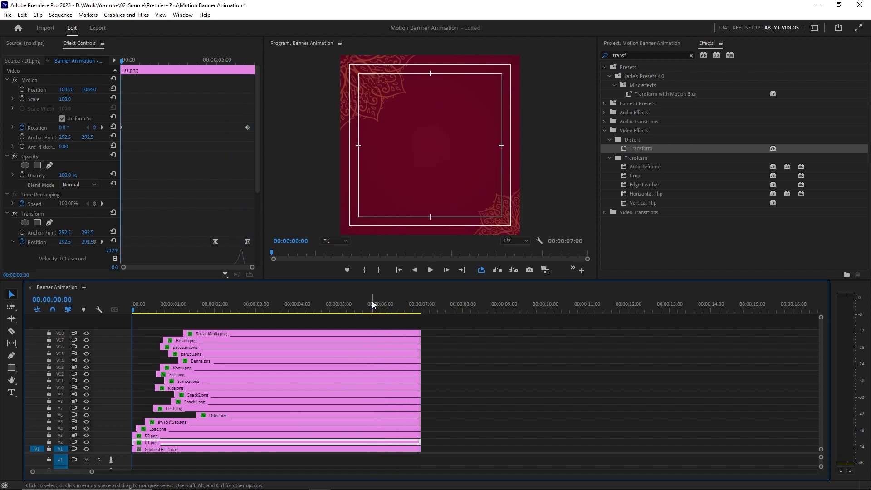
{"action": "key", "text": "space"}
- Nest all clips from Logo.png up to Social Media.png into a sequence named Post Content
{"action": "left_click_drag", "start_coordinate": [395, 310], "coordinate": [390, 311]}
{"action": "left_click", "coordinate": [162, 429]}
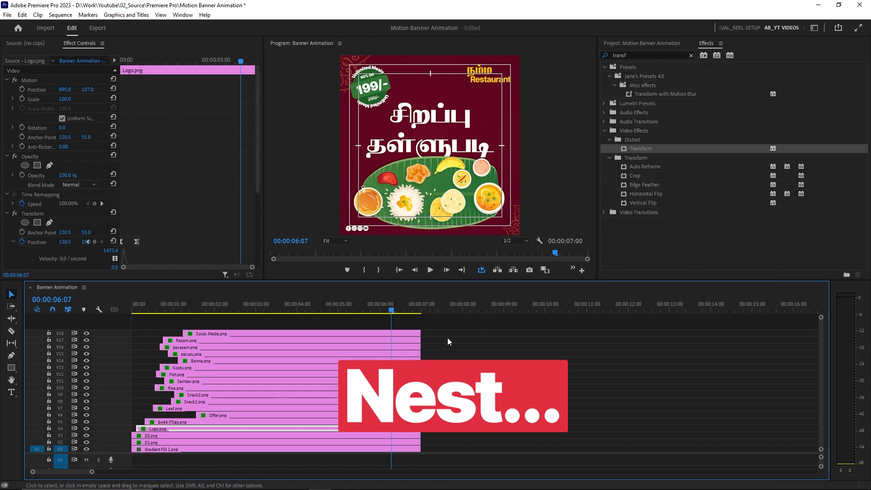
{"action": "left_click_drag", "start_coordinate": [426, 350], "coordinate": [353, 426]}
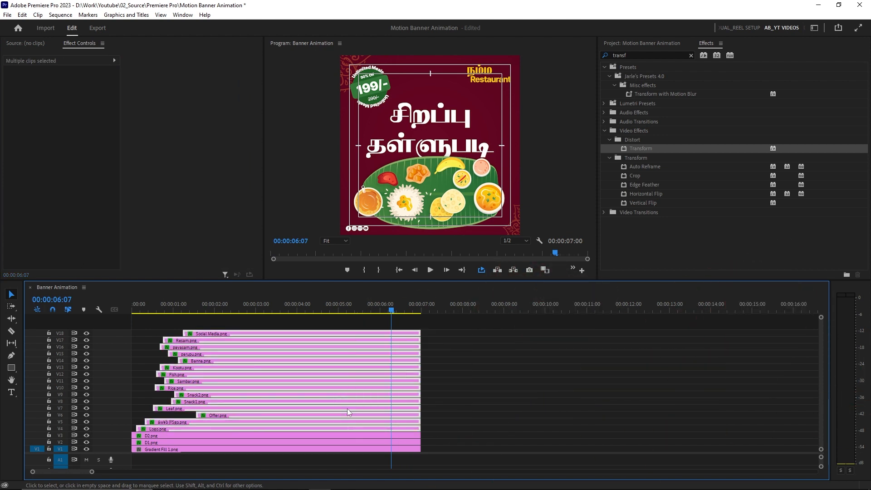
{"action": "left_click", "coordinate": [386, 310]}
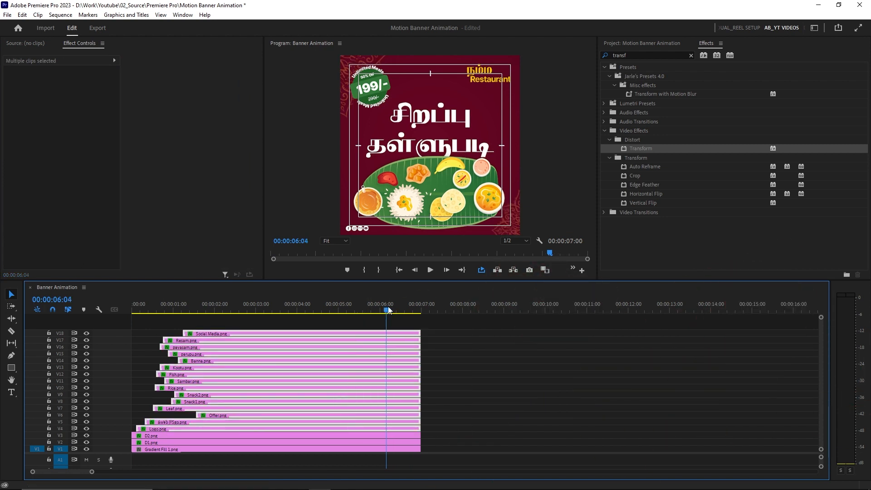
{"action": "right_click", "coordinate": [388, 335]}
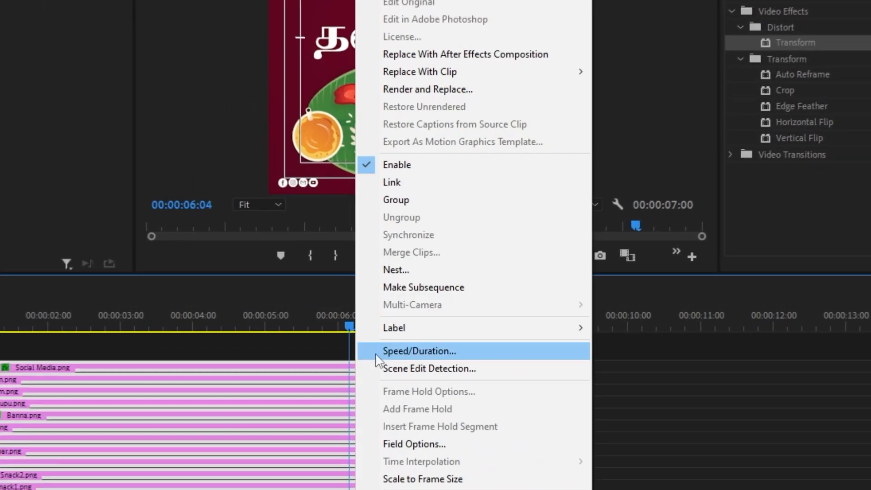
{"action": "left_click", "coordinate": [395, 272]}
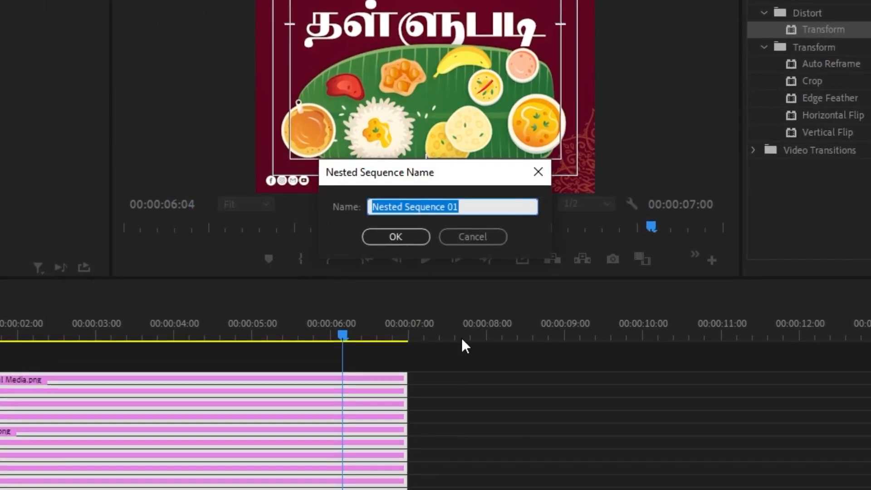
{"action": "type", "text": "Pos"}
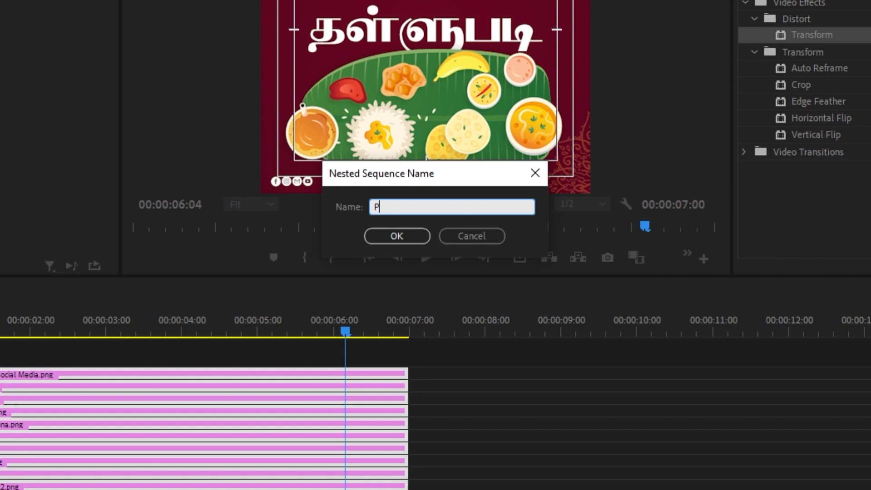
{"action": "type", "text": "t Conte"}
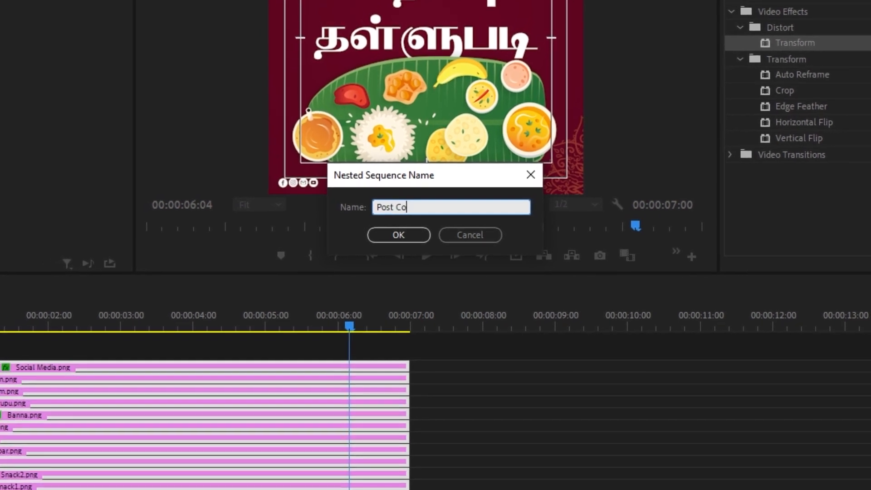
{"action": "type", "text": "nt"}
{"action": "key", "text": "Return"}
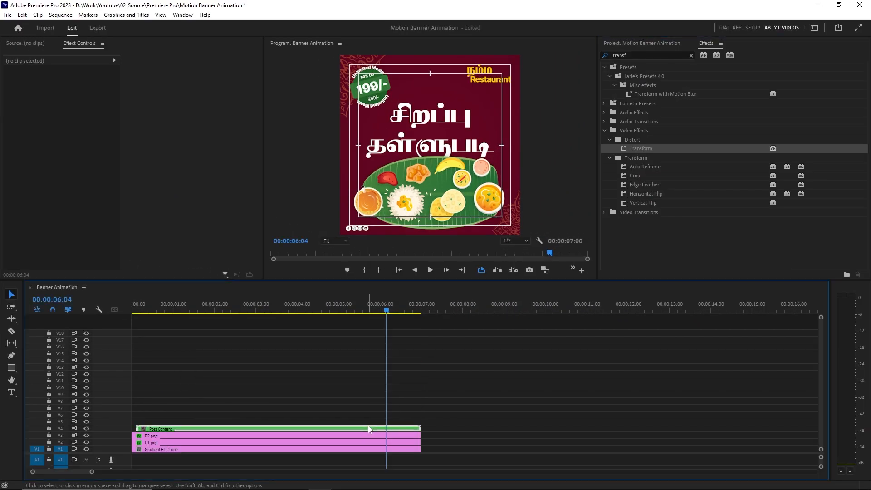
- Apply Transform to the Post Content nest and keyframe its Position for a vertical exit, with the second keyframe at 00:00:06:22
{"action": "left_click", "coordinate": [368, 428]}
{"action": "left_click_drag", "start_coordinate": [121, 453], "coordinate": [121, 386]}
{"action": "left_click_drag", "start_coordinate": [626, 154], "coordinate": [517, 305]}
{"action": "left_click_drag", "start_coordinate": [408, 364], "coordinate": [408, 363]}
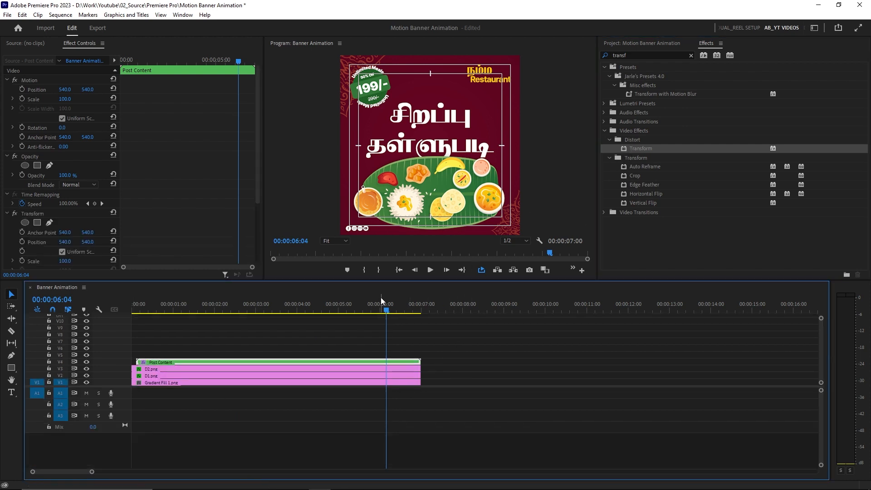
{"action": "left_click", "coordinate": [22, 241]}
{"action": "left_click_drag", "start_coordinate": [241, 61], "coordinate": [252, 61]}
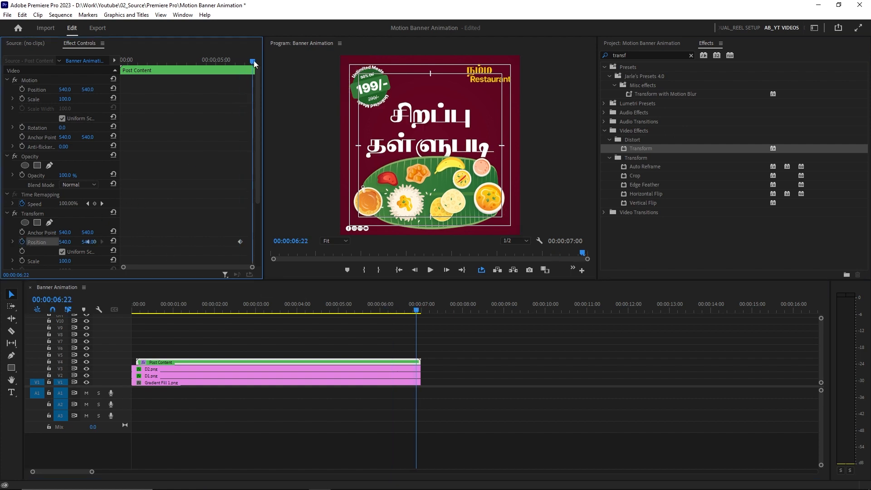
{"action": "left_click_drag", "start_coordinate": [87, 245], "coordinate": [88, 242]}
- Ease the Position keyframes of Post Content in and out, shape the velocity curve, and preview the exit
{"action": "right_click", "coordinate": [240, 241]}
{"action": "left_click", "coordinate": [363, 366]}
{"action": "right_click", "coordinate": [241, 241]}
{"action": "left_click", "coordinate": [363, 375]}
{"action": "left_click", "coordinate": [13, 242]}
{"action": "left_click", "coordinate": [230, 61]}
{"action": "key", "text": "space"}
{"action": "left_click_drag", "start_coordinate": [243, 233], "coordinate": [231, 206]}
{"action": "left_click", "coordinate": [223, 62]}
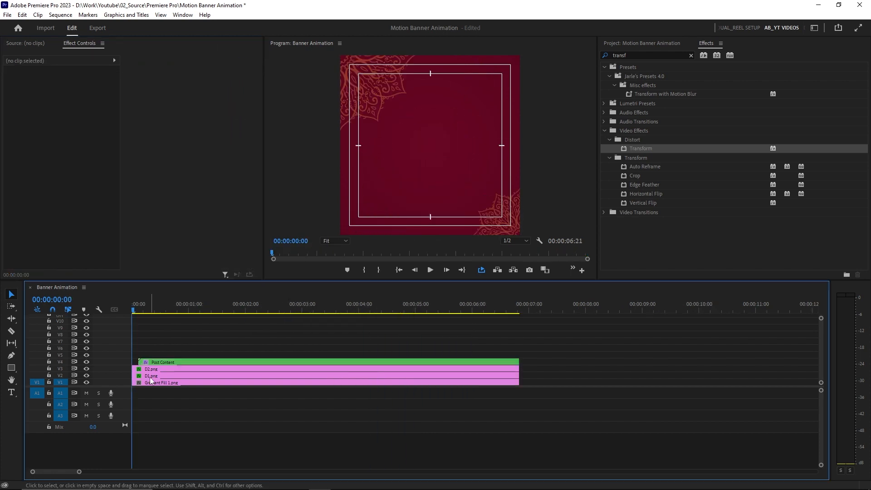
- Copy the Position keyframes of D1.png to its start in reverse order to slide it in over about one second, and preview
{"action": "left_click", "coordinate": [154, 375]}
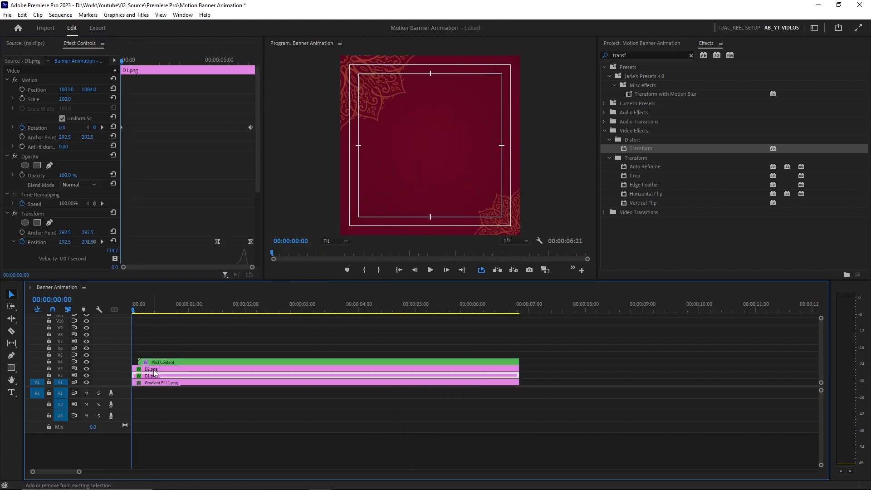
{"action": "scroll", "coordinate": [146, 230], "scroll_direction": "down", "scroll_amount": 2}
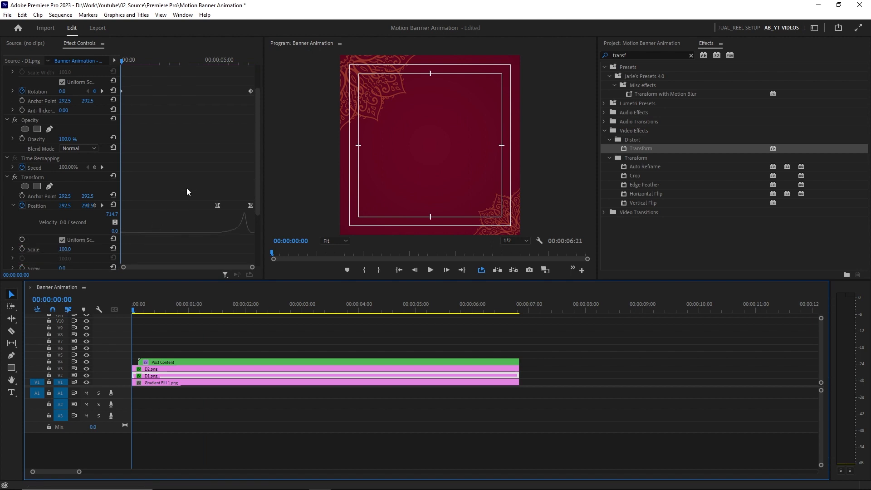
{"action": "left_click_drag", "start_coordinate": [119, 206], "coordinate": [170, 208]}
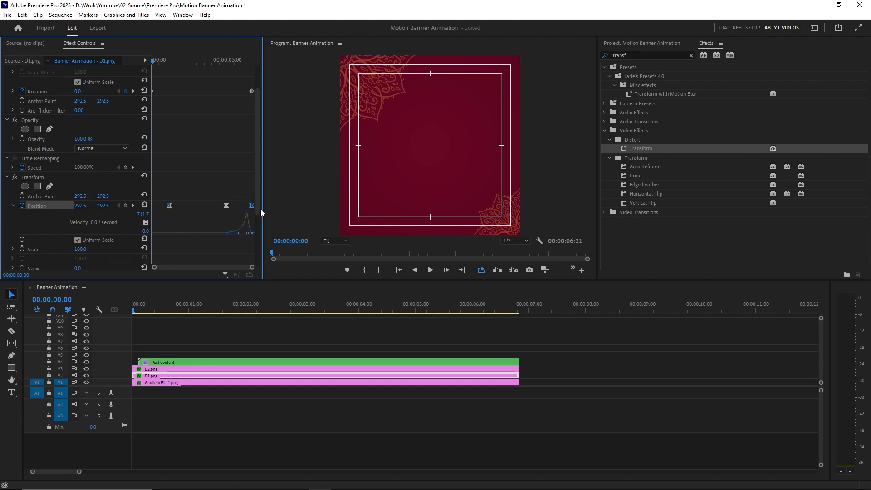
{"action": "key", "text": "ctrl+v"}
{"action": "left_click", "coordinate": [165, 235]}
{"action": "key", "text": "space"}
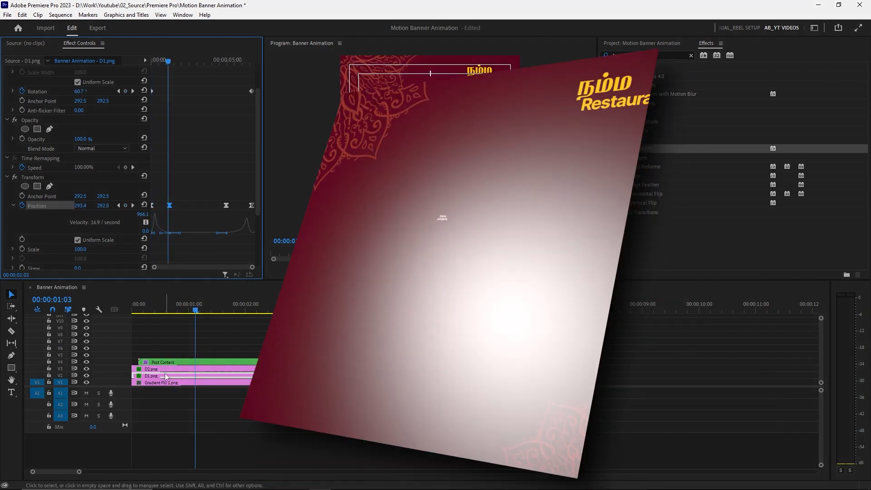
- Copy the Position keyframes of D2.png to its start, placing the in-frame one about one second in for an eased entrance
{"action": "left_click", "coordinate": [166, 370]}
{"action": "left_click_drag", "start_coordinate": [149, 308], "coordinate": [127, 311]}
{"action": "left_click_drag", "start_coordinate": [212, 226], "coordinate": [230, 249]}
{"action": "key", "text": "ctrl+c"}
{"action": "key", "text": "ctrl+v"}
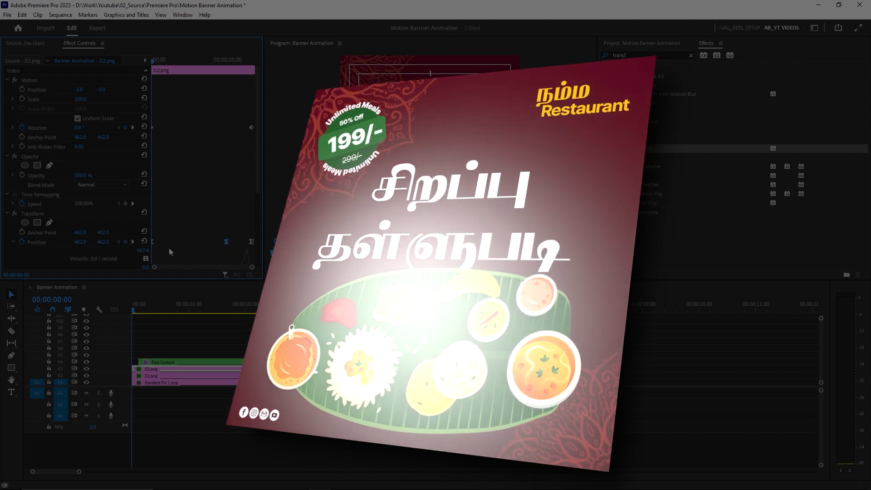
{"action": "left_click_drag", "start_coordinate": [152, 241], "coordinate": [169, 243]}
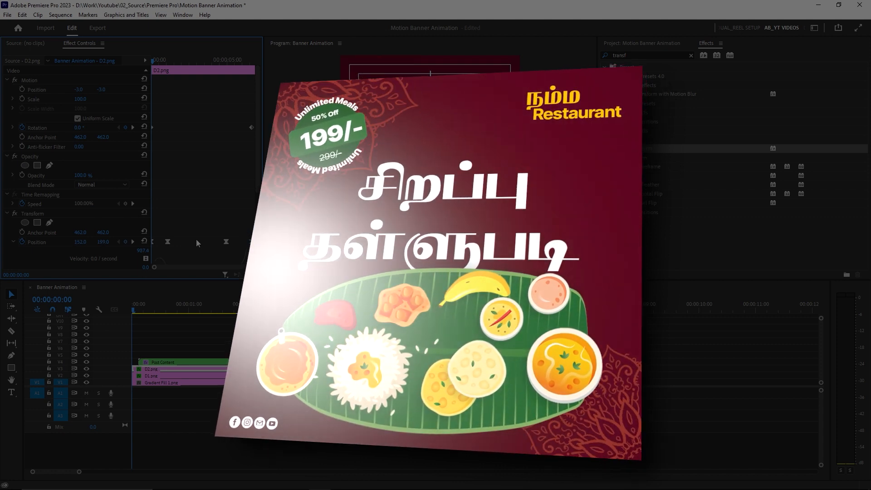
{"action": "scroll", "coordinate": [166, 242], "scroll_direction": "down", "scroll_amount": 2}
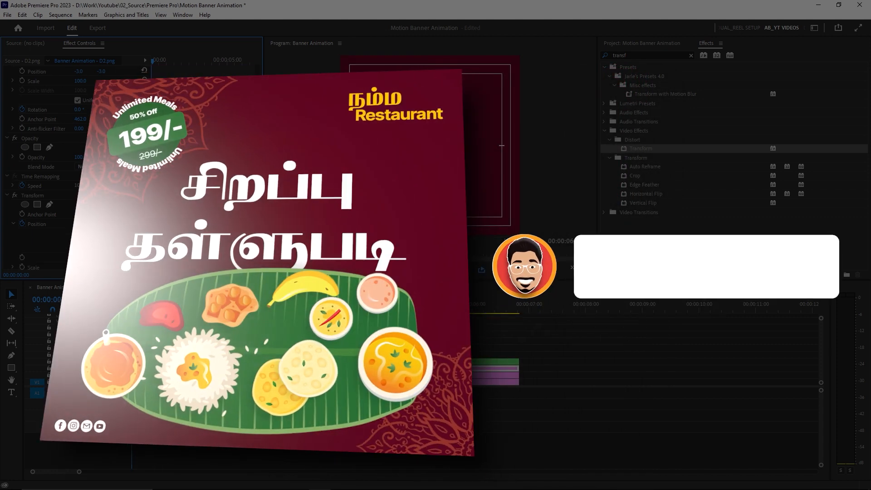
- Play the finished banner animation with the Safe Margins overlay turned off
{"action": "key", "text": "space"}
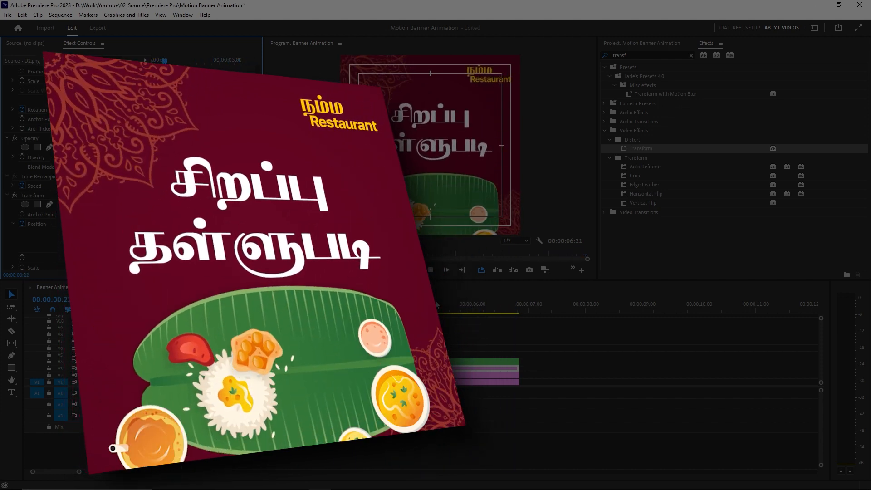
{"action": "left_click", "coordinate": [539, 239]}
{"action": "left_click", "coordinate": [561, 332]}
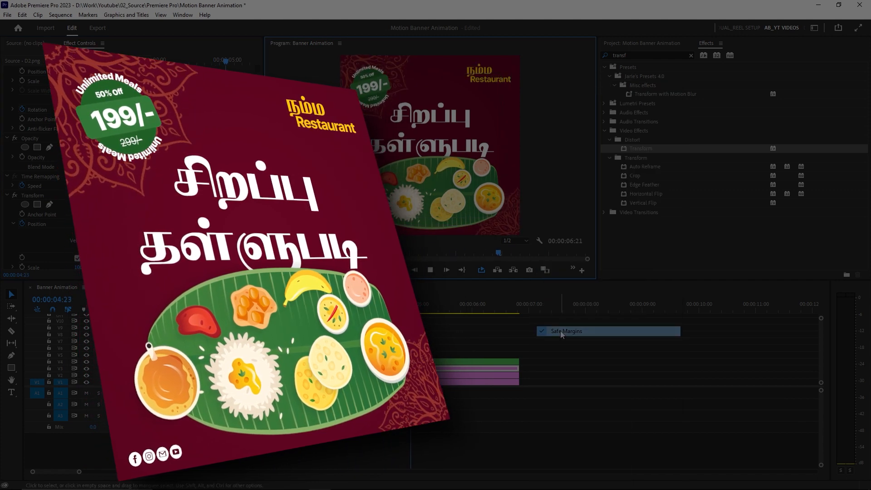